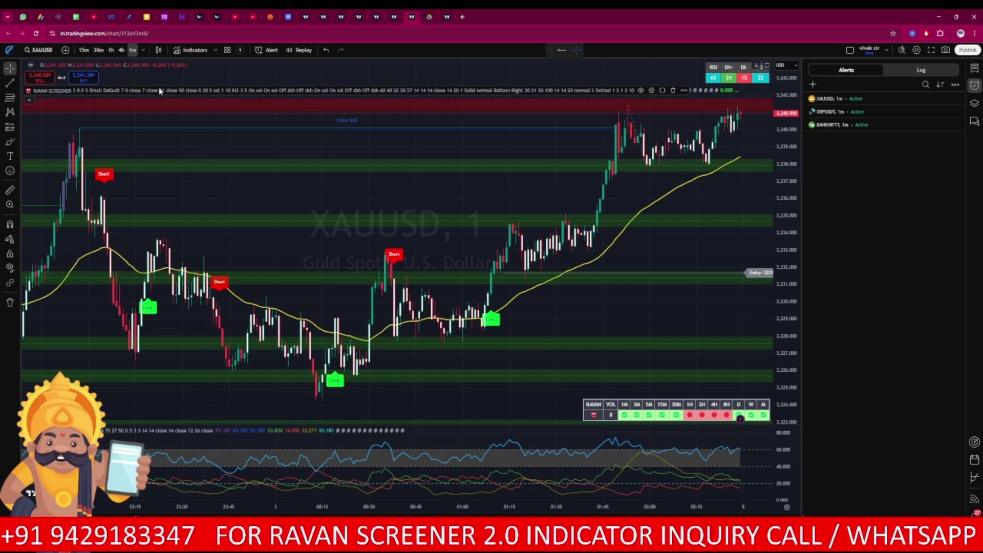
Delete the RAVAN SCREENER study from the XAUUSD 1-minute chart's legend
{"action": "left_click", "coordinate": [673, 90]}
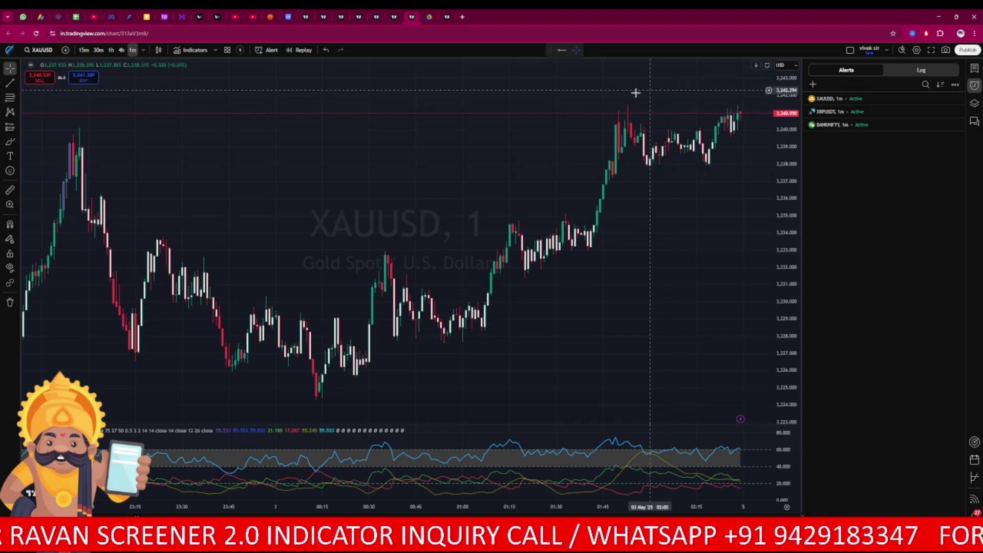
Add the invite-only RAVAN-Alerts script from the Indicators list to the XAUUSD chart
{"action": "left_click", "coordinate": [192, 53]}
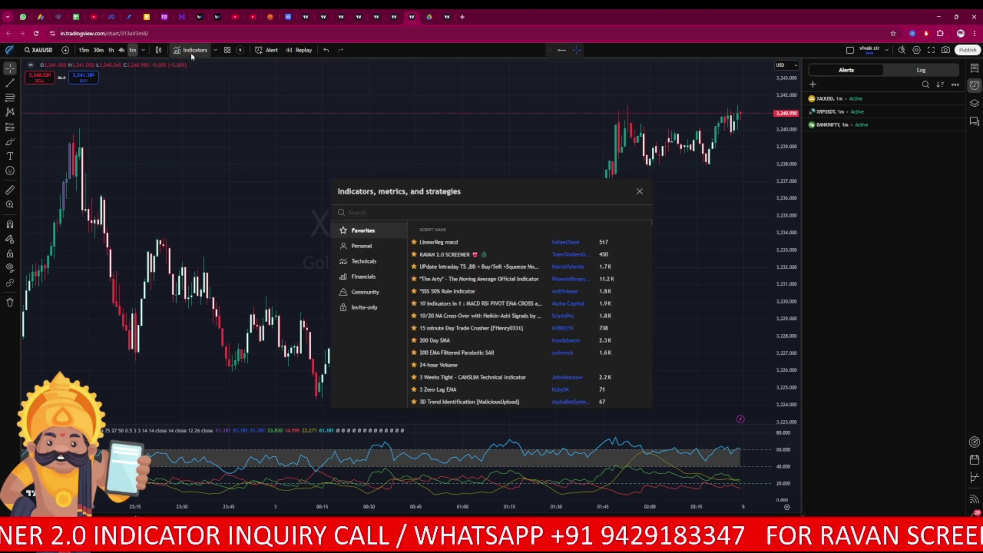
{"action": "left_click", "coordinate": [361, 309]}
{"action": "scroll", "coordinate": [435, 306], "scroll_direction": "down", "scroll_amount": 10}
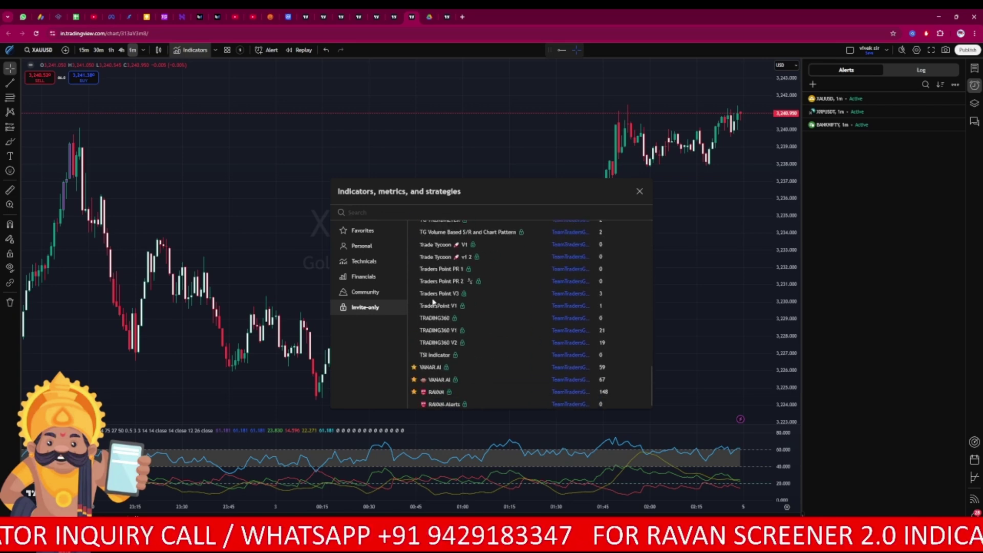
{"action": "left_click", "coordinate": [438, 403]}
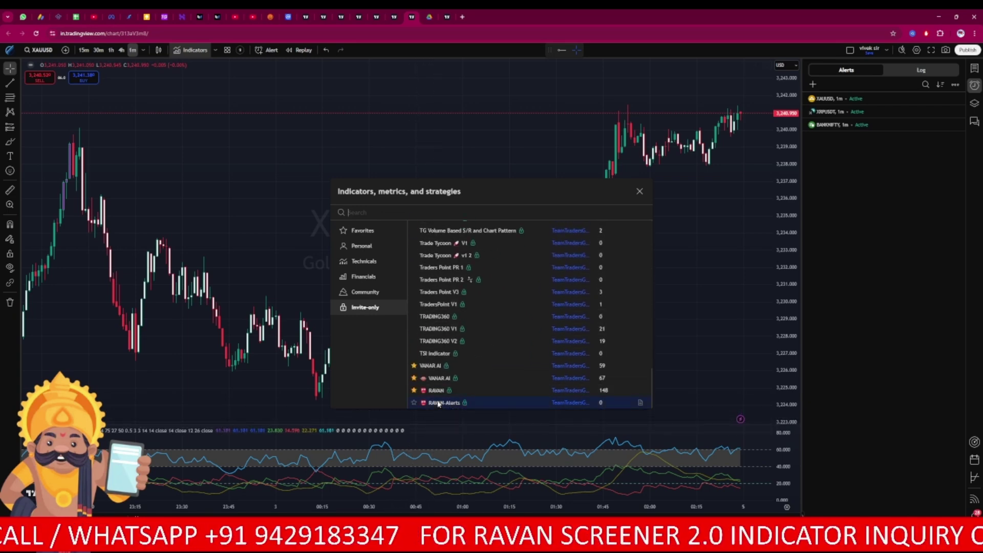
{"action": "left_click", "coordinate": [639, 191]}
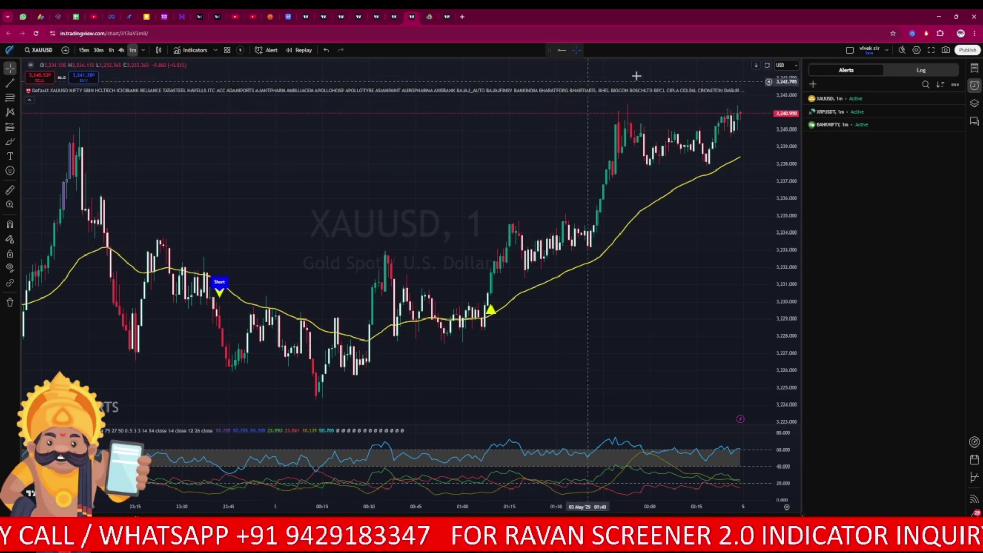
Review the RAVAN-Alerts inputs and set symbol slot S01 to OANDA's XAUUSD
{"action": "left_click", "coordinate": [710, 91]}
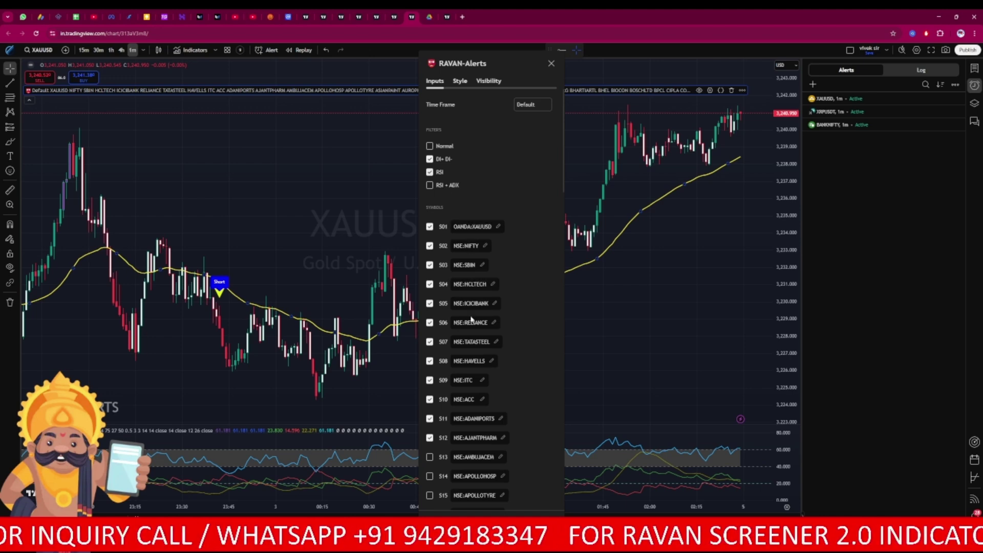
{"action": "scroll", "coordinate": [476, 328], "scroll_direction": "down", "scroll_amount": 5}
{"action": "scroll", "coordinate": [480, 338], "scroll_direction": "down", "scroll_amount": 6}
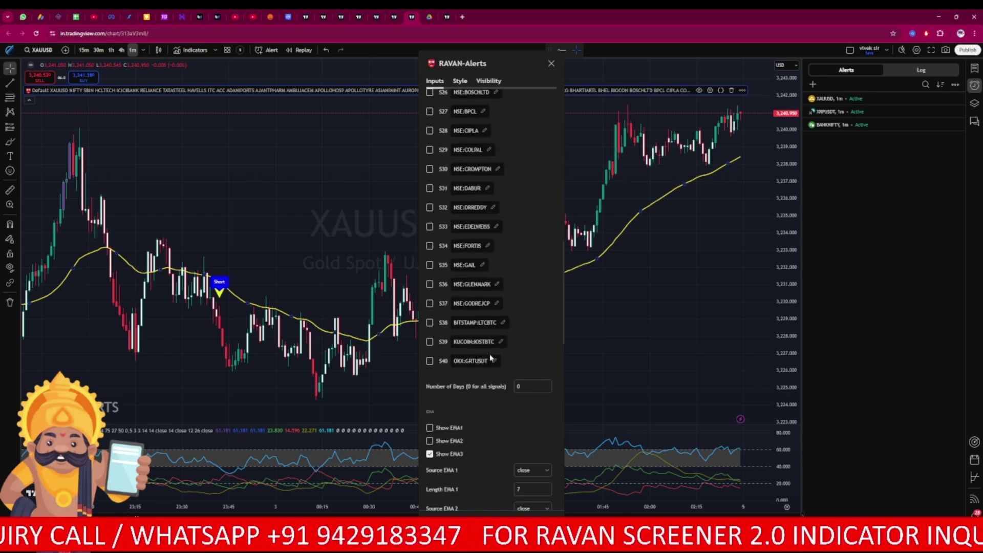
{"action": "scroll", "coordinate": [511, 355], "scroll_direction": "up", "scroll_amount": 11}
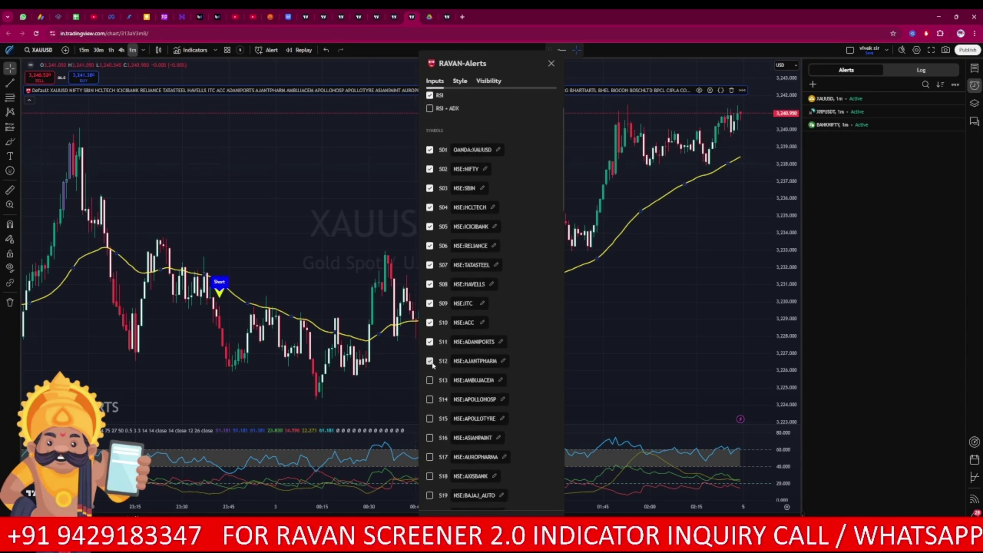
{"action": "left_click", "coordinate": [499, 149]}
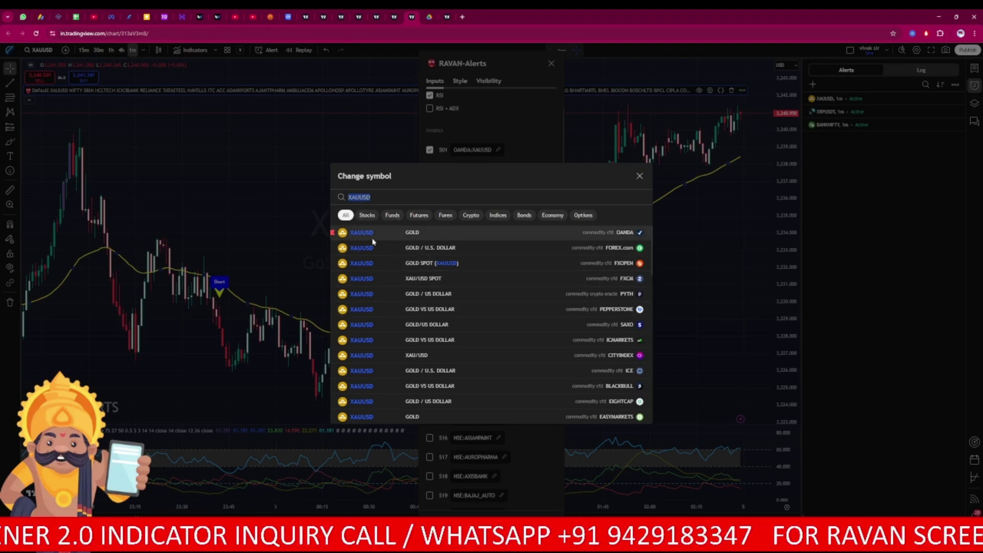
{"action": "left_click", "coordinate": [354, 232]}
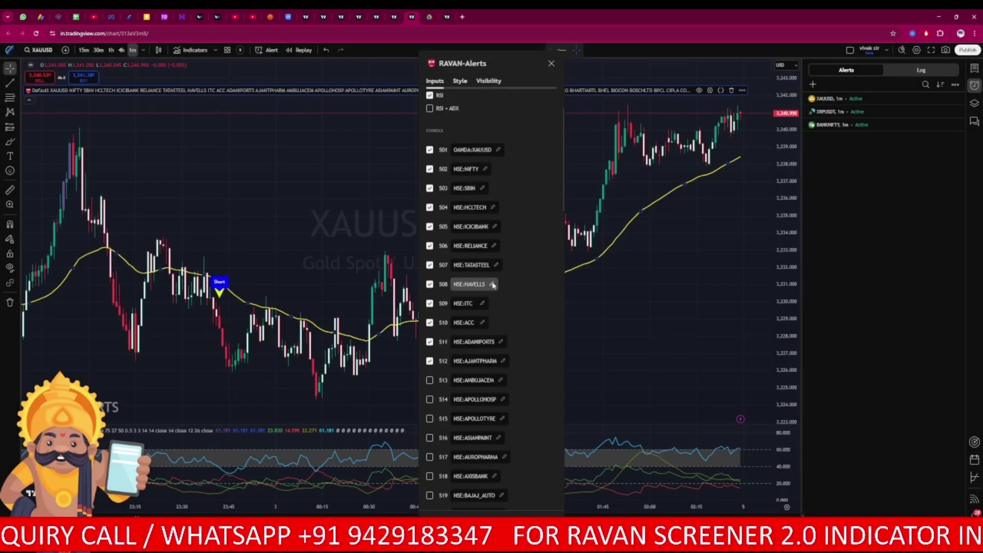
{"action": "scroll", "coordinate": [490, 361], "scroll_direction": "down", "scroll_amount": 10}
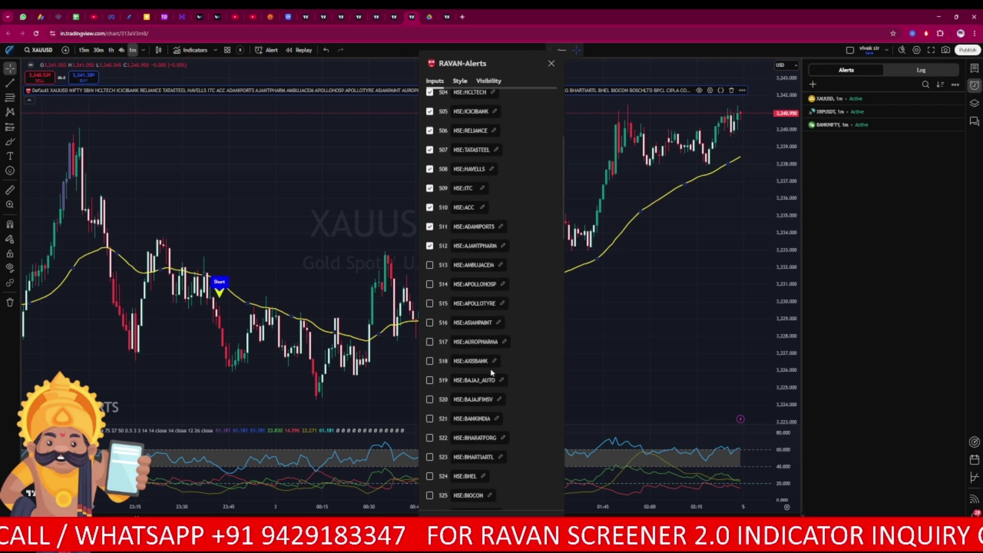
{"action": "scroll", "coordinate": [461, 461], "scroll_direction": "down", "scroll_amount": 3}
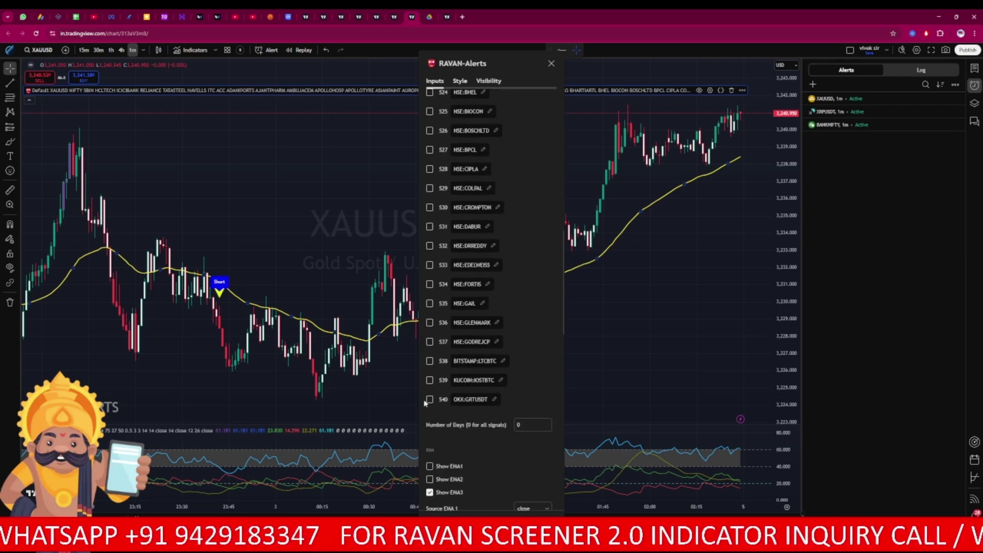
{"action": "scroll", "coordinate": [481, 297], "scroll_direction": "up", "scroll_amount": 15}
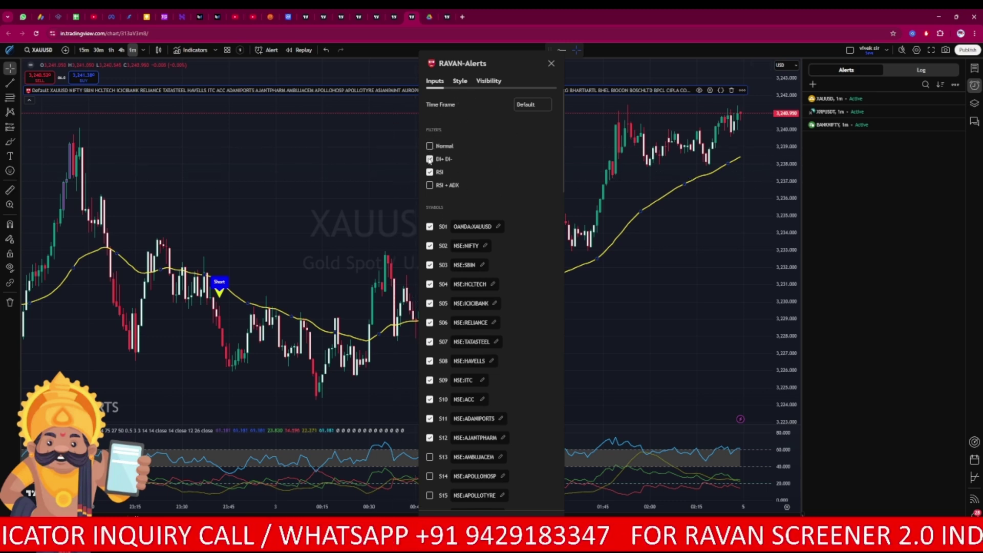
Move the settings dialog aside and enable the Normal filter, disabling DI+ DI- and RSI
{"action": "left_click_drag", "start_coordinate": [480, 71], "coordinate": [786, 119]}
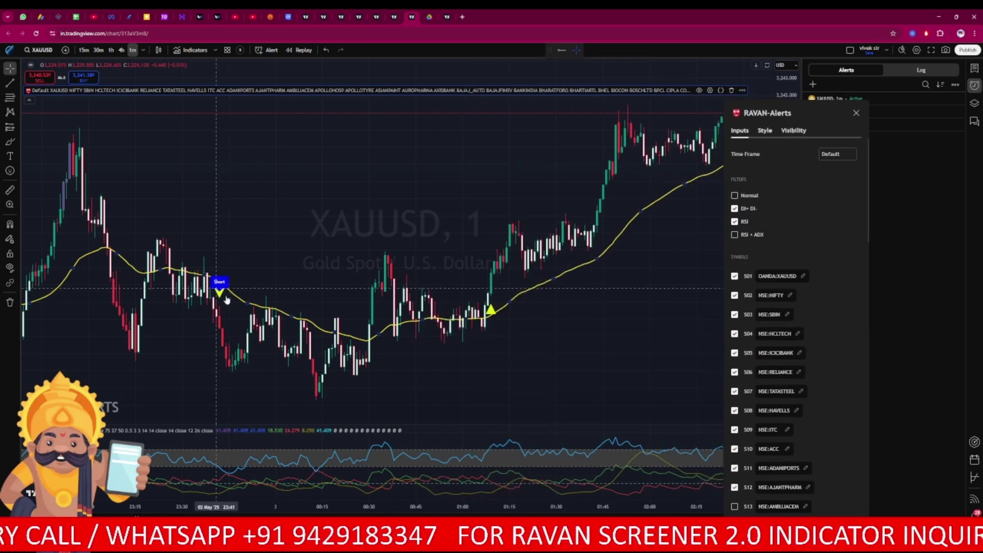
{"action": "left_click_drag", "start_coordinate": [813, 113], "coordinate": [763, 82]}
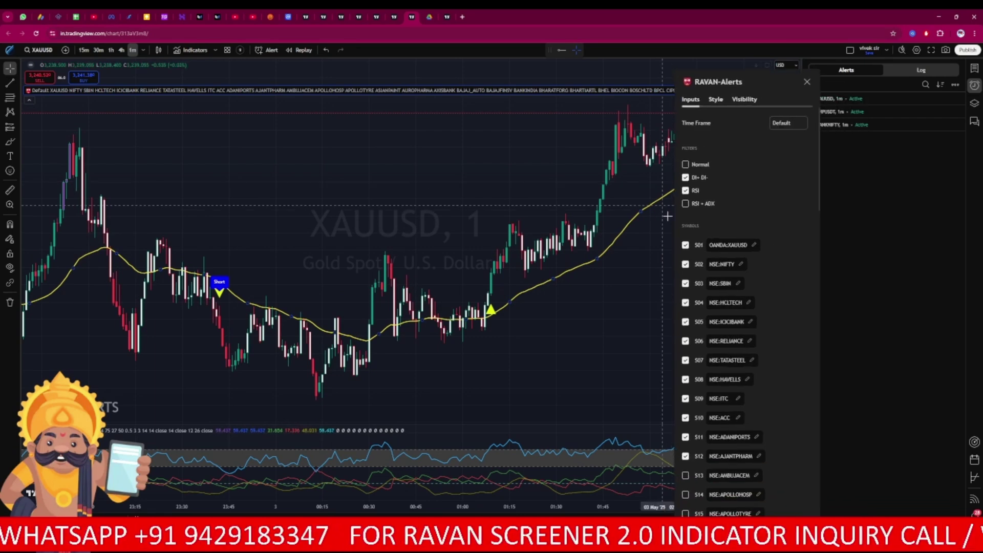
{"action": "left_click", "coordinate": [686, 164]}
{"action": "left_click", "coordinate": [685, 178]}
{"action": "left_click", "coordinate": [686, 191]}
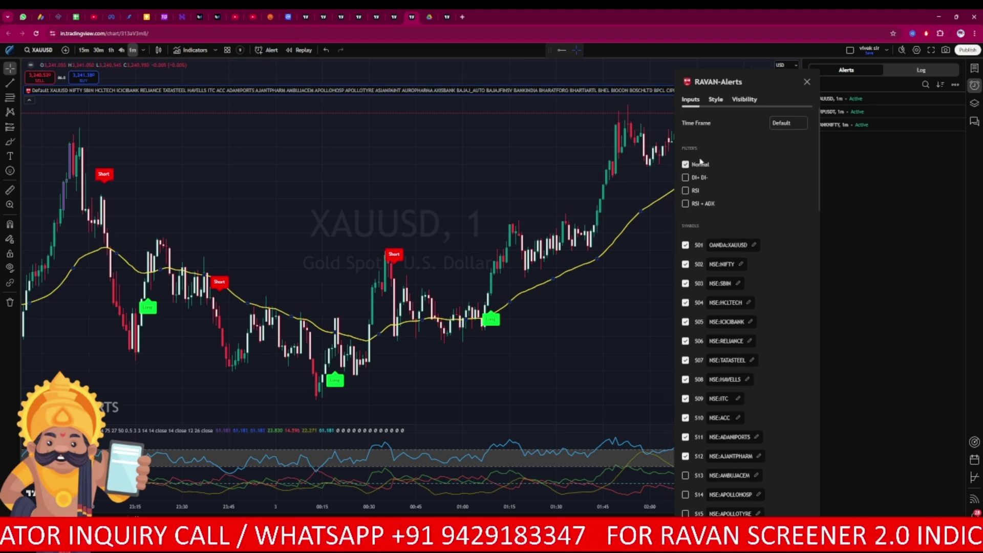
Re-enable the DI+ DI- and RSI filters and turn the Normal filter off
{"action": "left_click", "coordinate": [685, 177]}
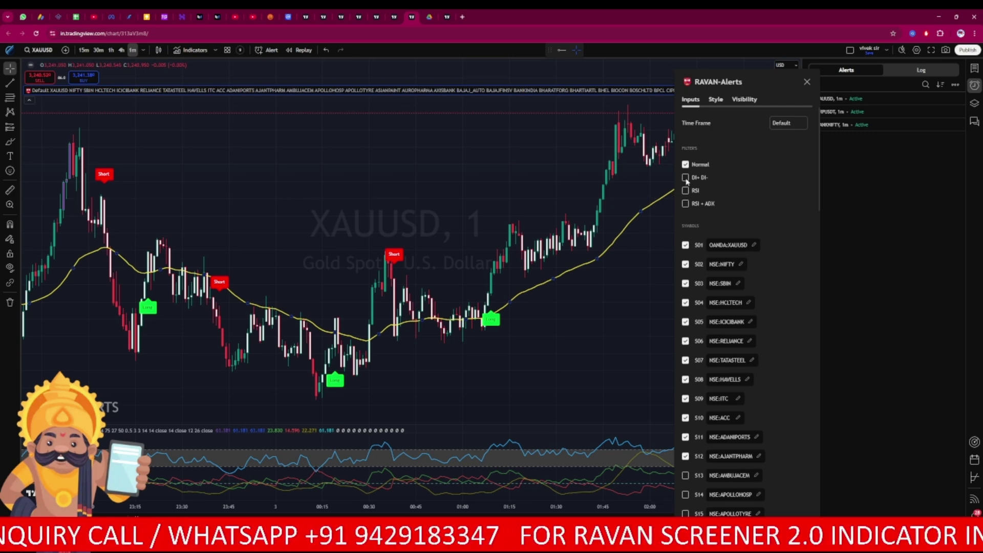
{"action": "left_click", "coordinate": [685, 190]}
{"action": "left_click", "coordinate": [685, 164]}
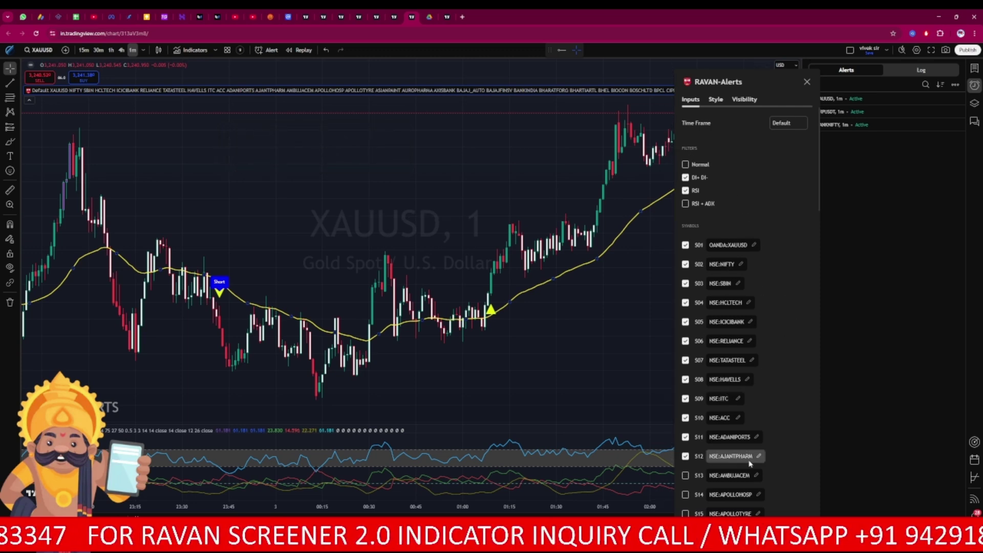
{"action": "scroll", "coordinate": [752, 466], "scroll_direction": "down", "scroll_amount": 6}
{"action": "scroll", "coordinate": [752, 467], "scroll_direction": "up", "scroll_amount": 8}
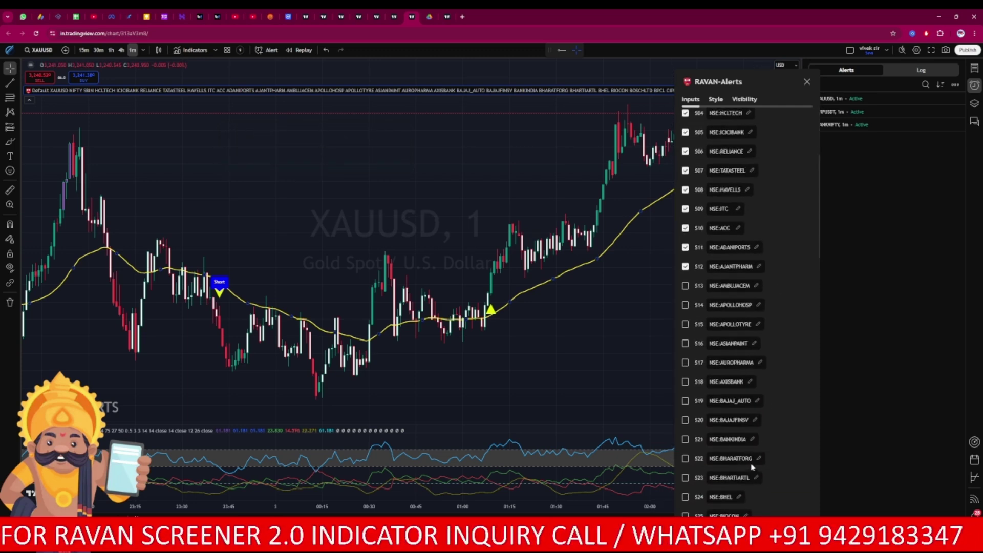
{"action": "left_click_drag", "start_coordinate": [759, 85], "coordinate": [764, 56]}
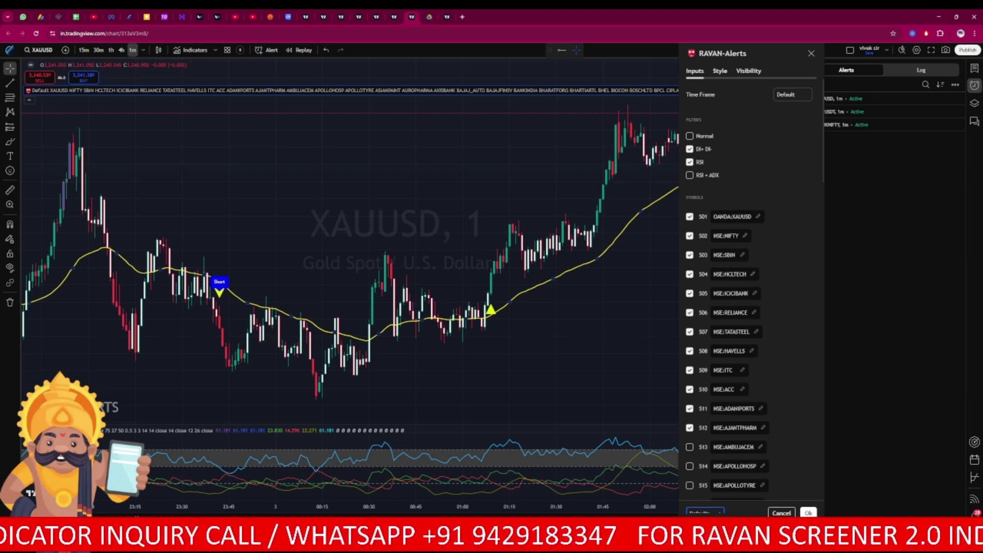
Apply the RAVAN-Alerts settings with Ok and bring up the legend's More actions menu
{"action": "left_click", "coordinate": [808, 512]}
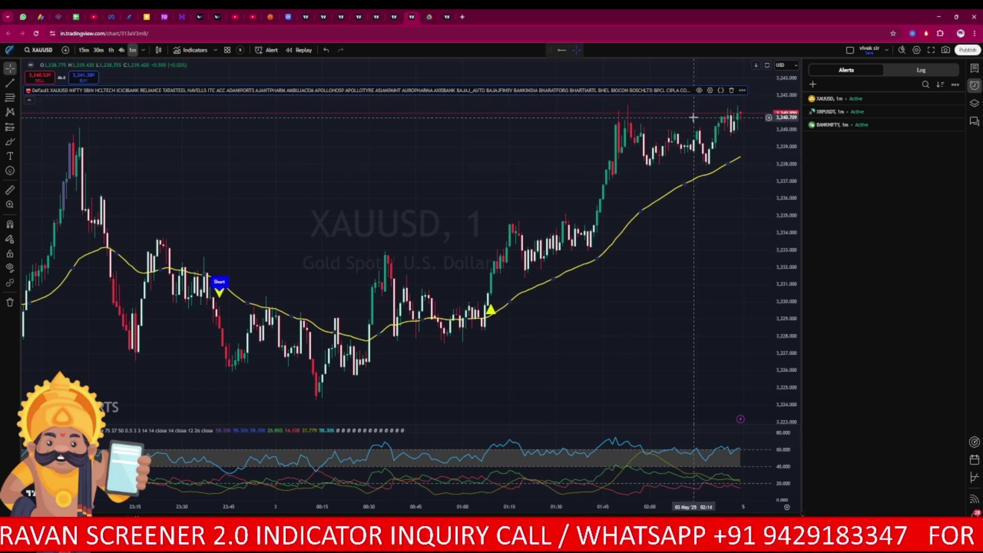
{"action": "left_click", "coordinate": [743, 90]}
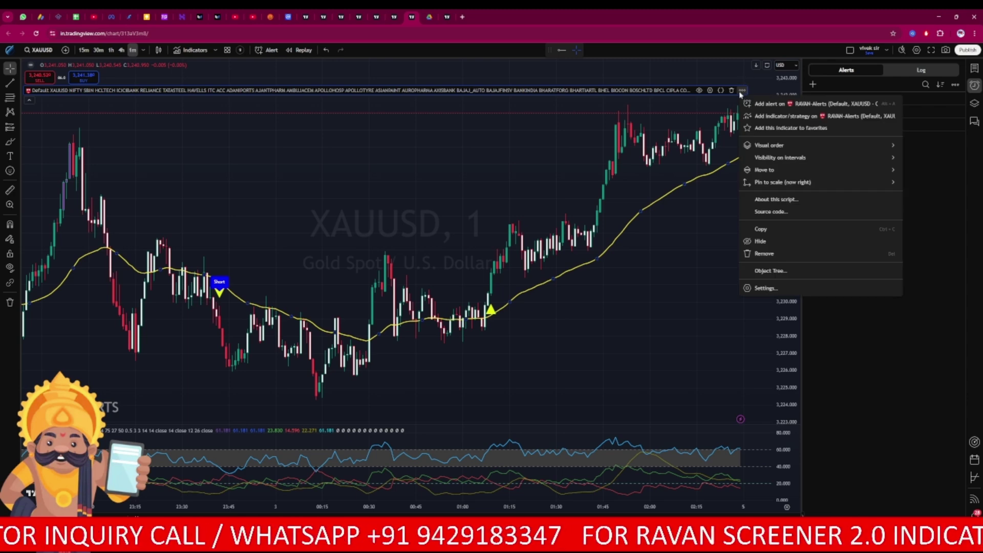
Start a RAVAN-Alerts alert and delete the old XAUUSD alert from the Alerts list
{"action": "left_click", "coordinate": [782, 105]}
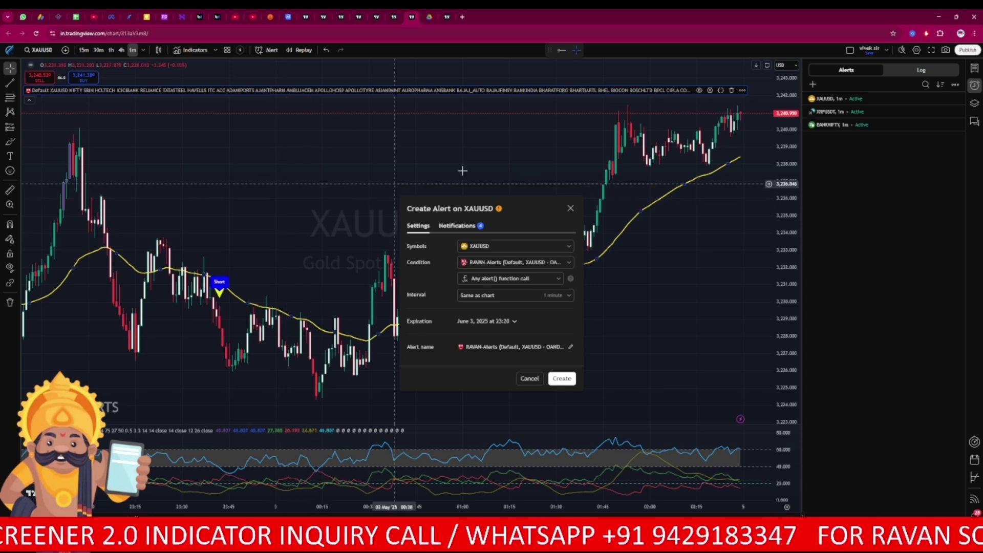
{"action": "left_click", "coordinate": [825, 98]}
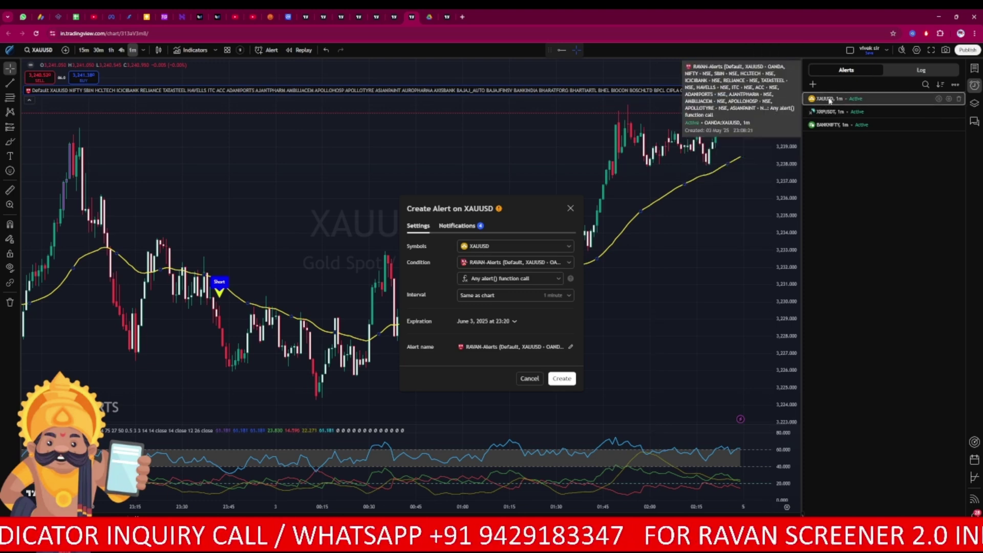
{"action": "left_click", "coordinate": [959, 100]}
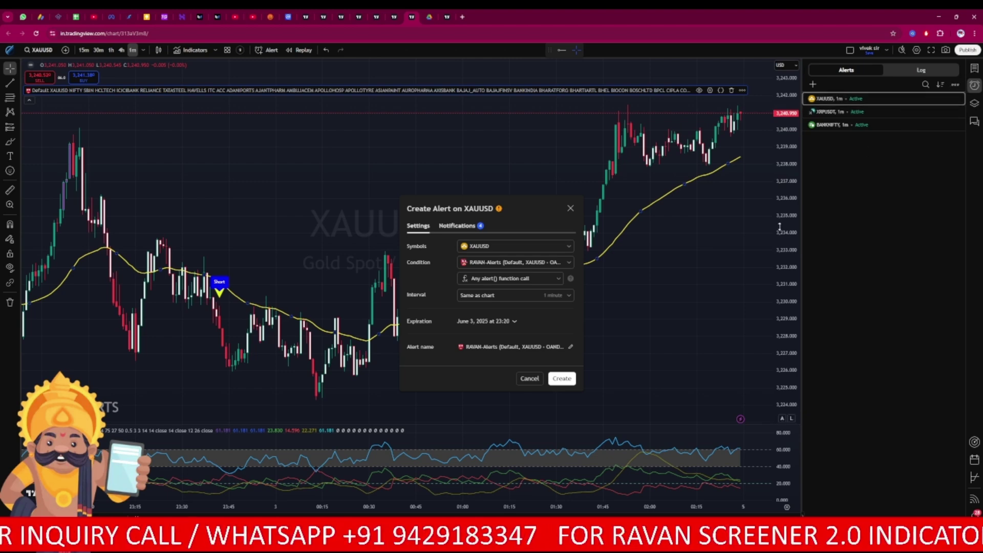
{"action": "left_click", "coordinate": [552, 320]}
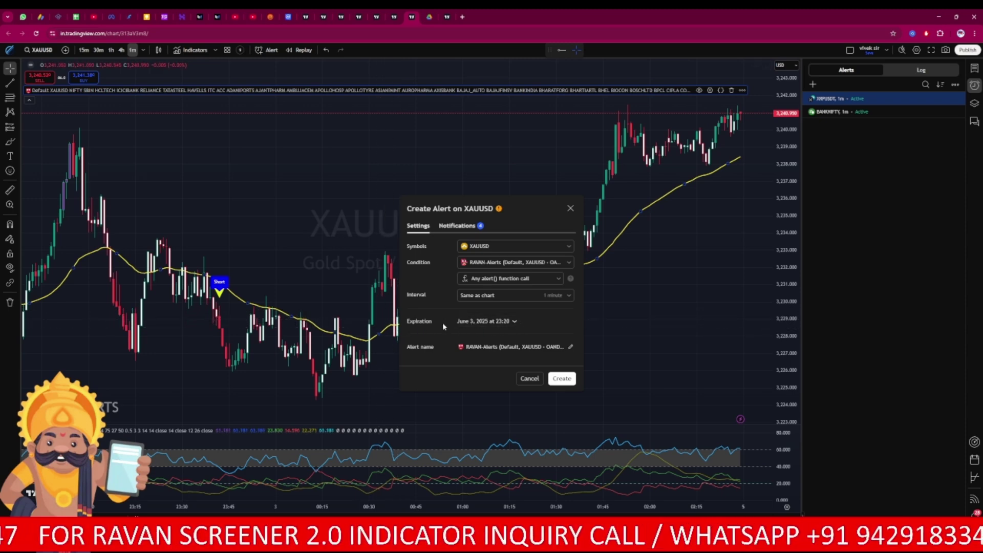
{"action": "left_click", "coordinate": [514, 322]}
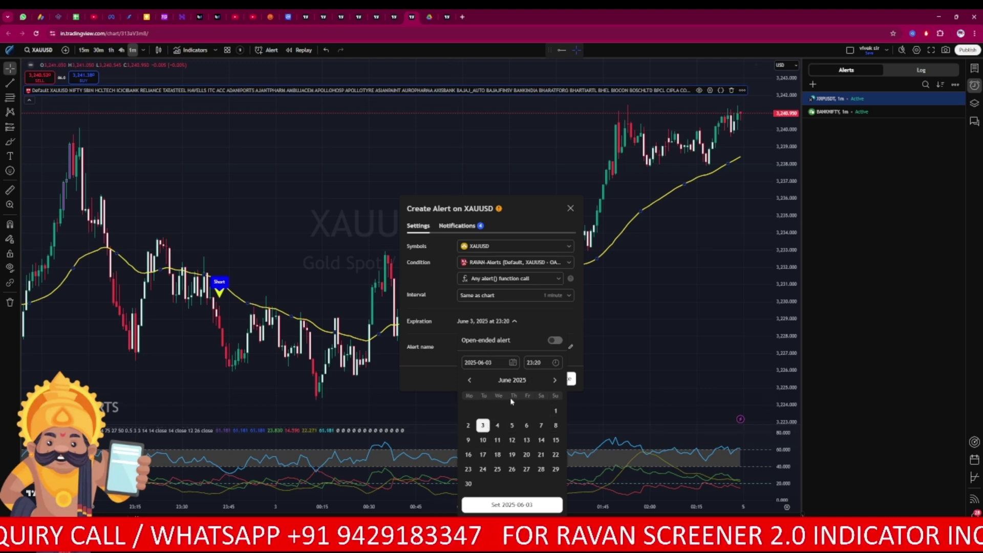
Set the alert expiration to July 1, 2025 at 23:20
{"action": "left_click", "coordinate": [554, 382]}
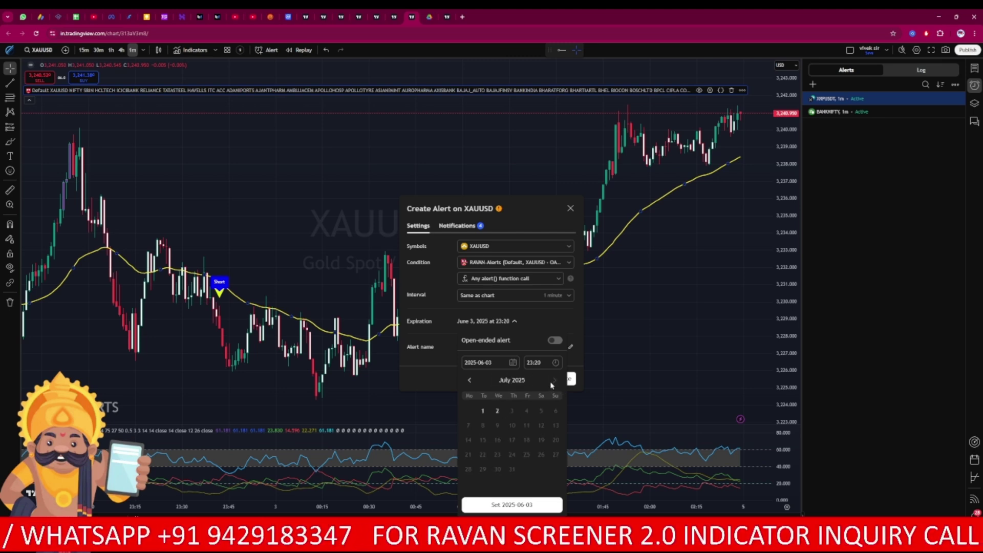
{"action": "left_click", "coordinate": [483, 412]}
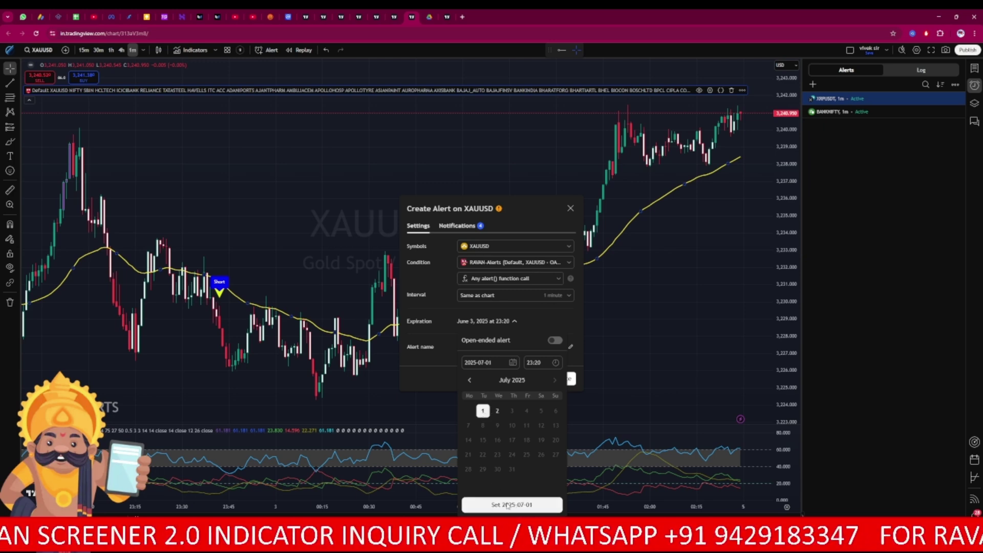
{"action": "left_click", "coordinate": [508, 505]}
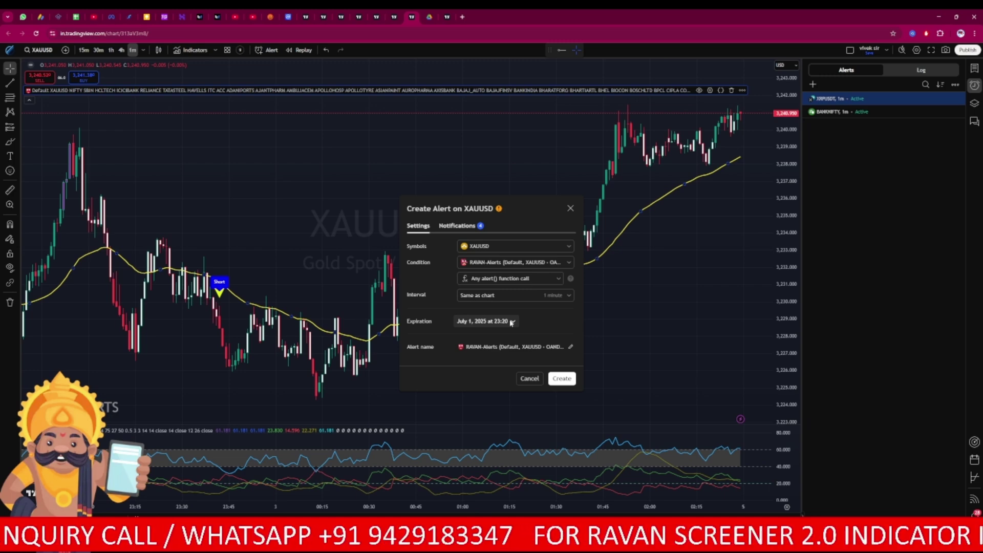
Create the XAUUSD RAVAN-Alerts alert and check it shows as Active in the list
{"action": "left_click", "coordinate": [560, 379]}
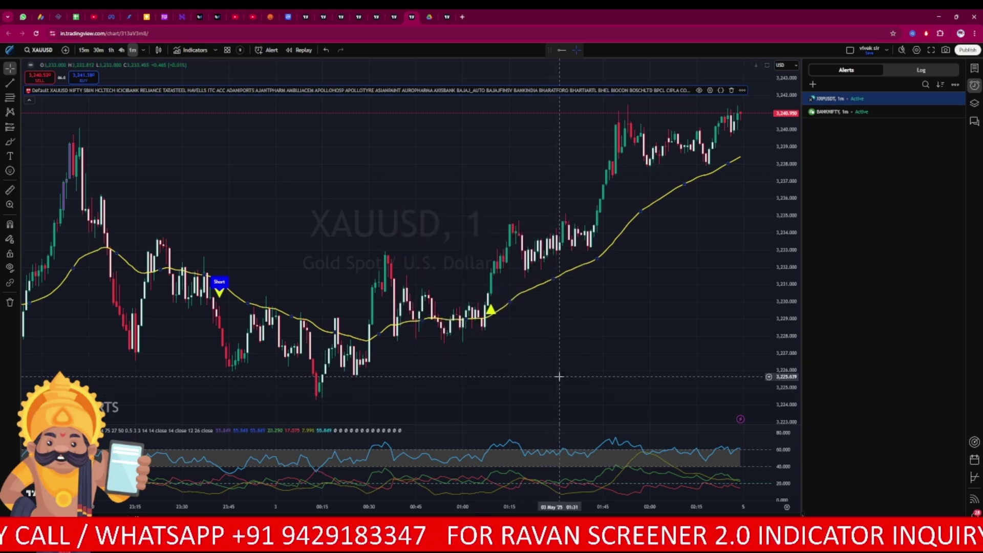
{"action": "mouse_move", "coordinate": [863, 98]}
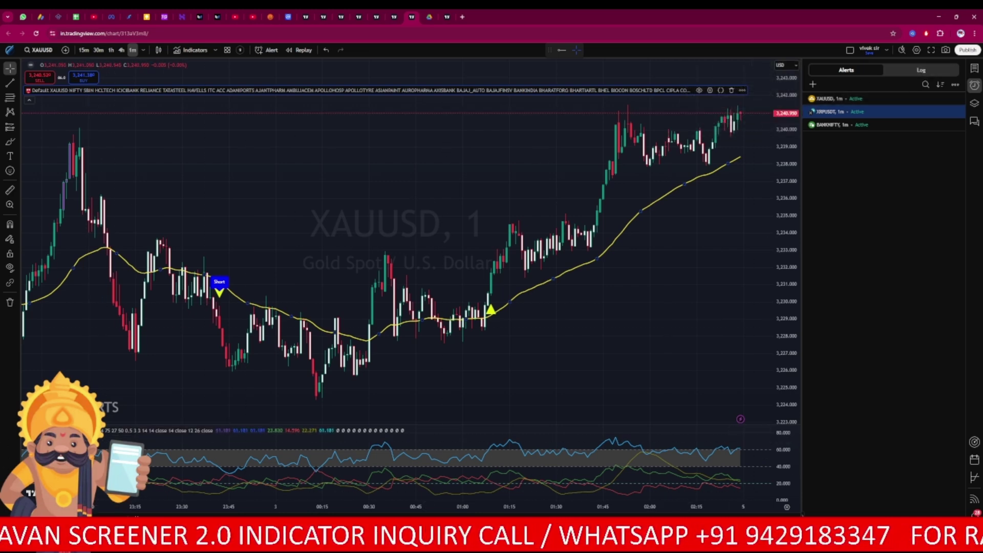
Show the alert Log of RAVAN-Alerts sell triggers and zoom the page in
{"action": "left_click", "coordinate": [906, 71]}
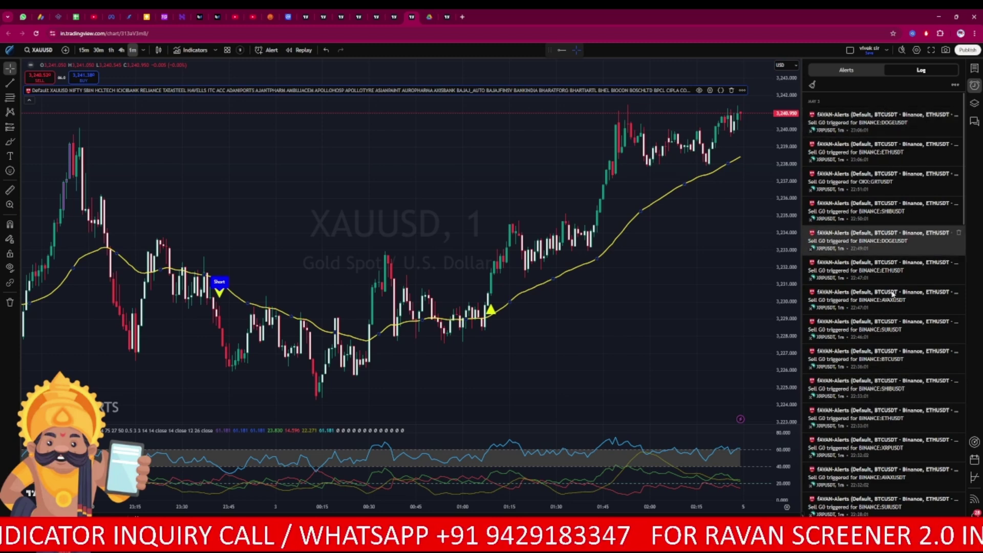
{"action": "mouse_move", "coordinate": [894, 510]}
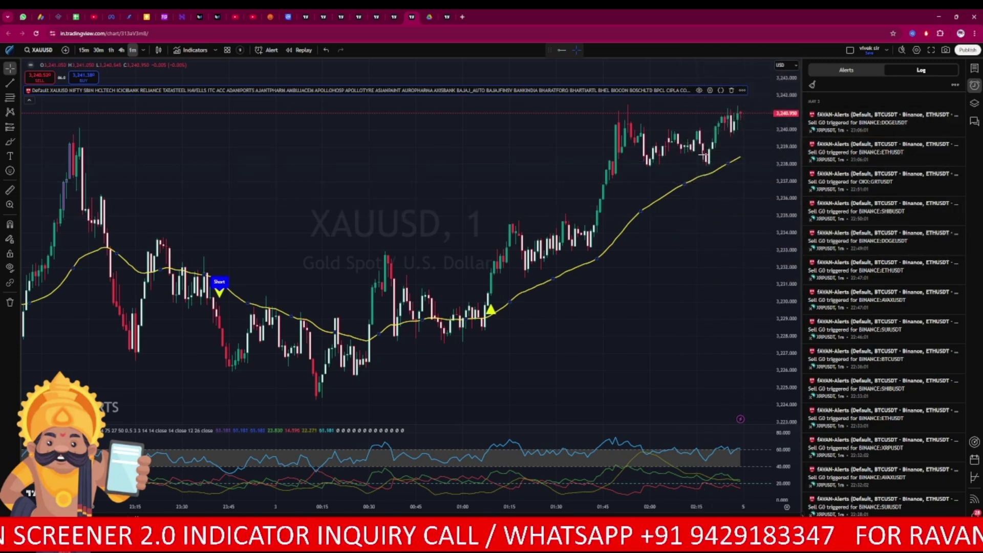
{"action": "mouse_move", "coordinate": [866, 280]}
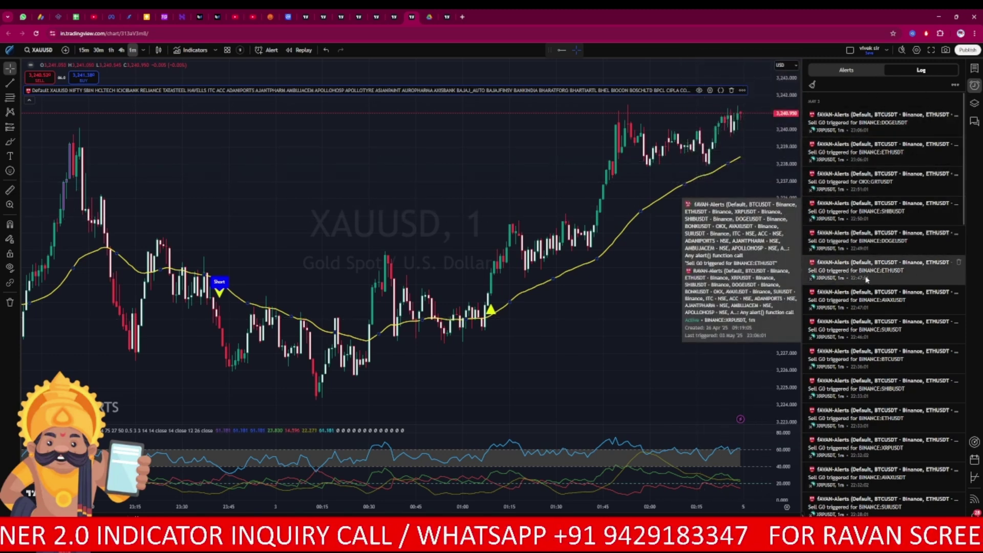
{"action": "key", "text": "ctrl+plus"}
{"action": "key", "text": "ctrl+plus"}
{"action": "key", "text": "ctrl+plus"}
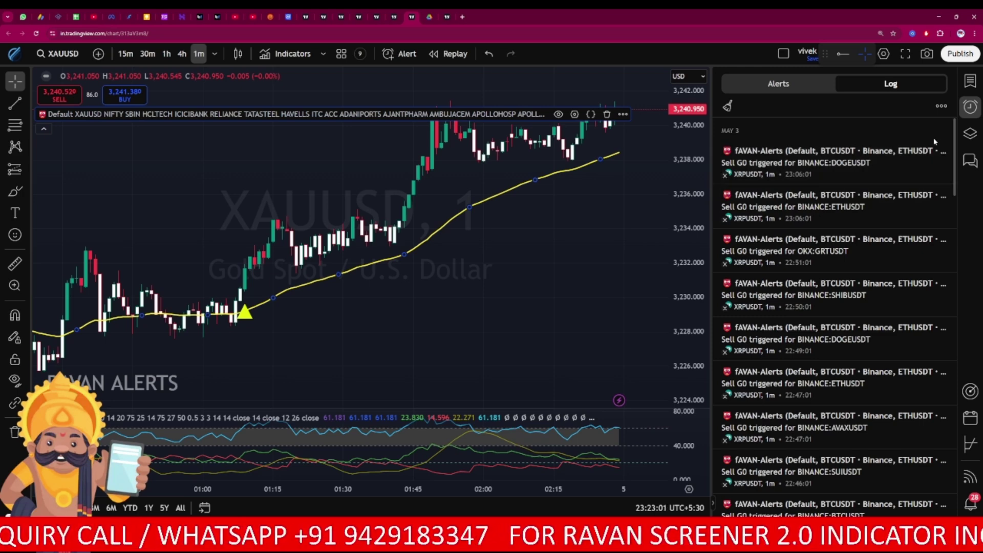
{"action": "mouse_move", "coordinate": [723, 163]}
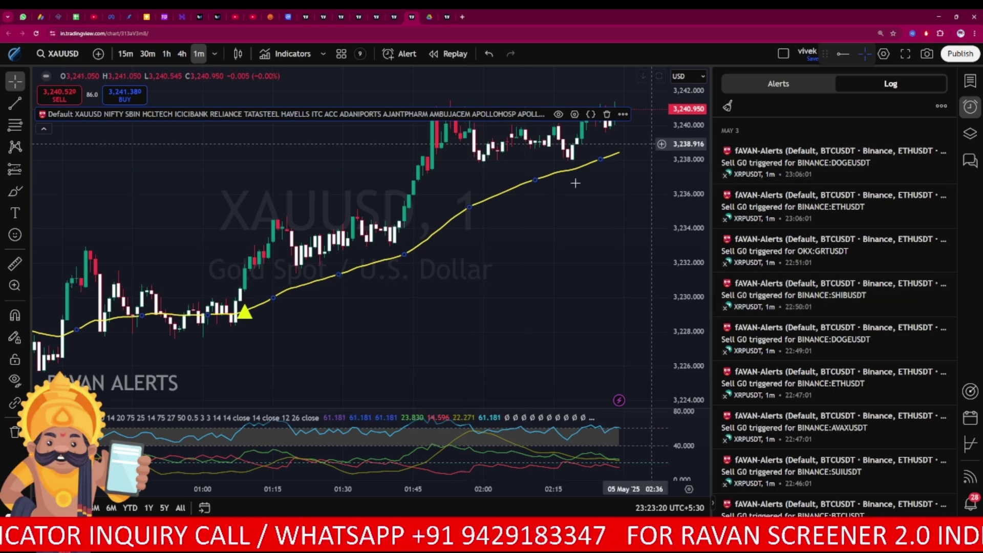
{"action": "left_click", "coordinate": [575, 114]}
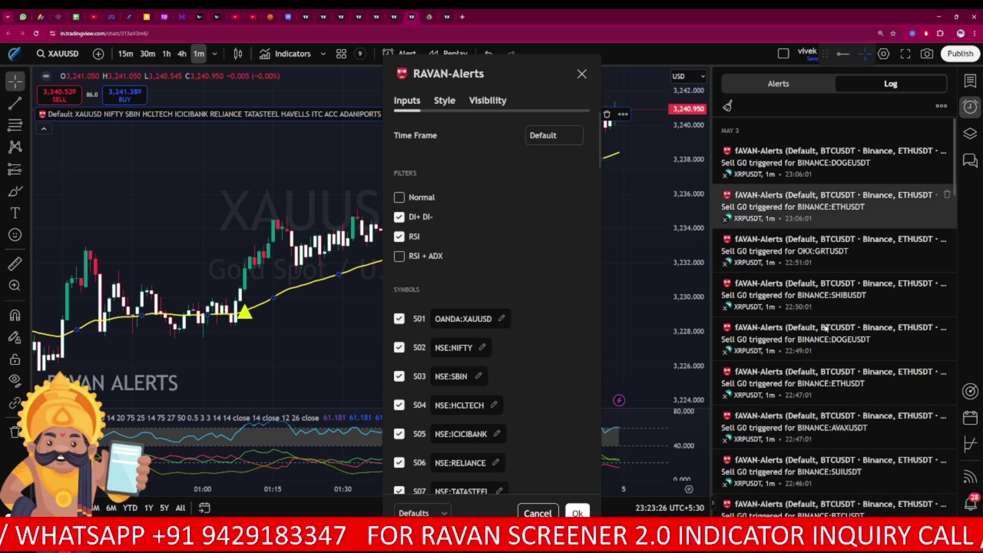
{"action": "left_click", "coordinate": [582, 74]}
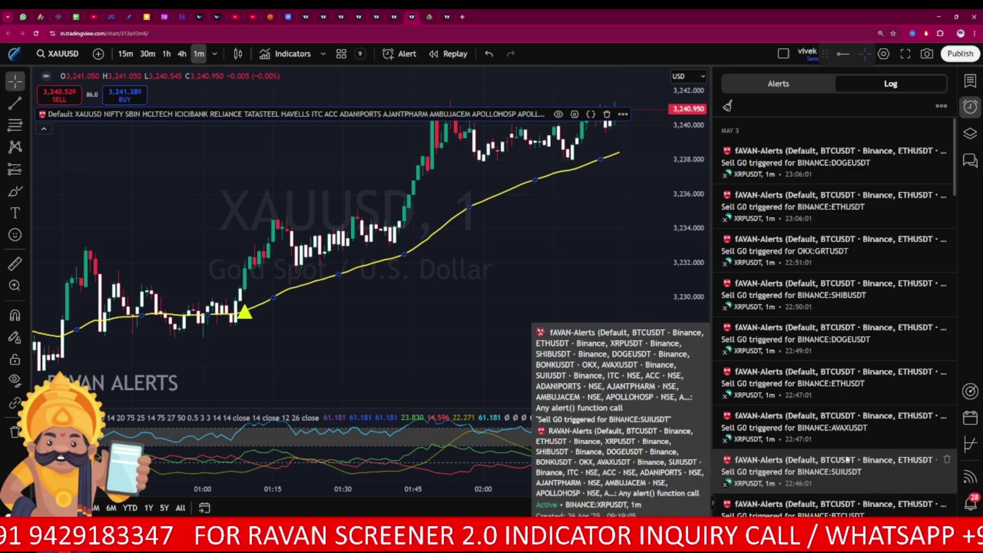
{"action": "mouse_move", "coordinate": [768, 162]}
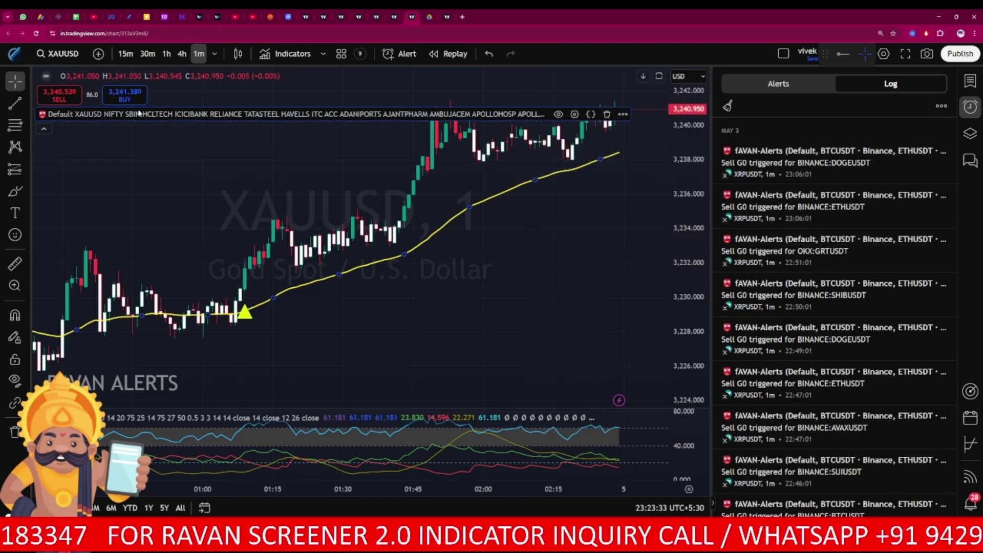
Switch the chart to Binance DOGEUSDT and pan to the recent Short signal markers
{"action": "left_click", "coordinate": [61, 54]}
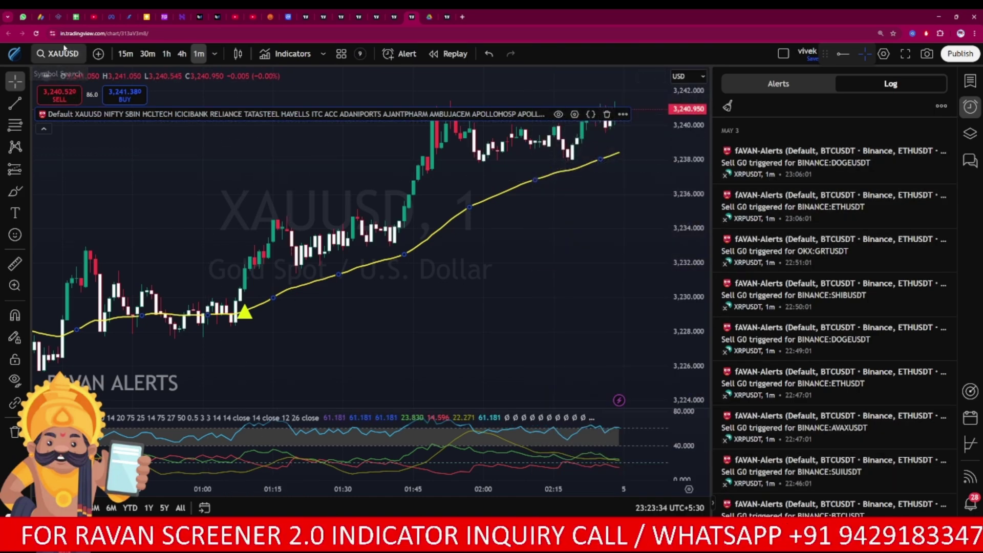
{"action": "type", "text": "D"}
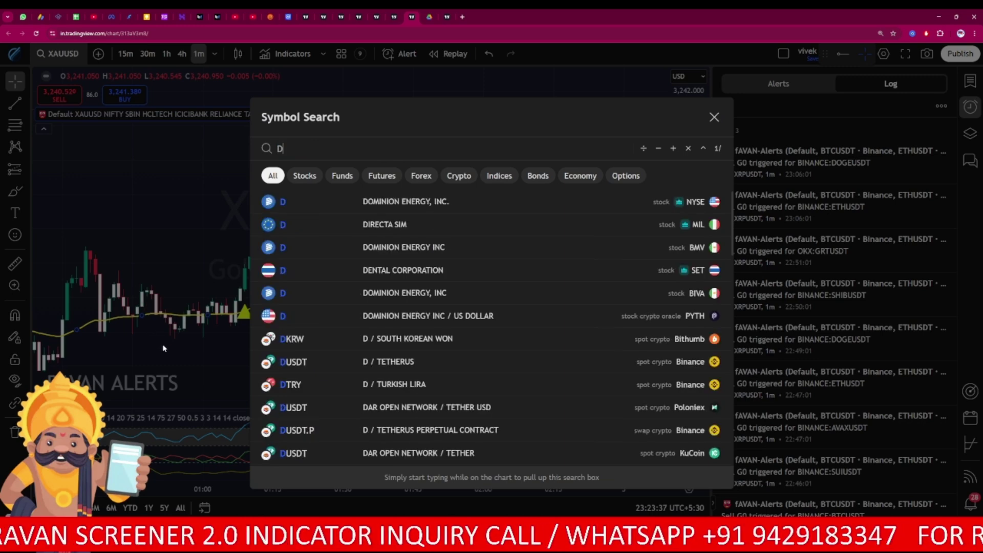
{"action": "type", "text": "OGE"}
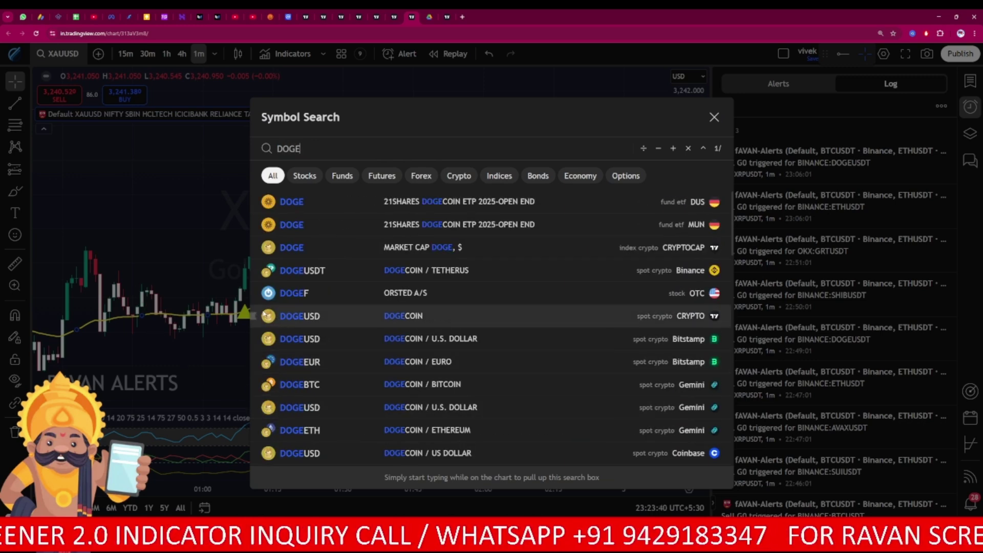
{"action": "left_click", "coordinate": [293, 271]}
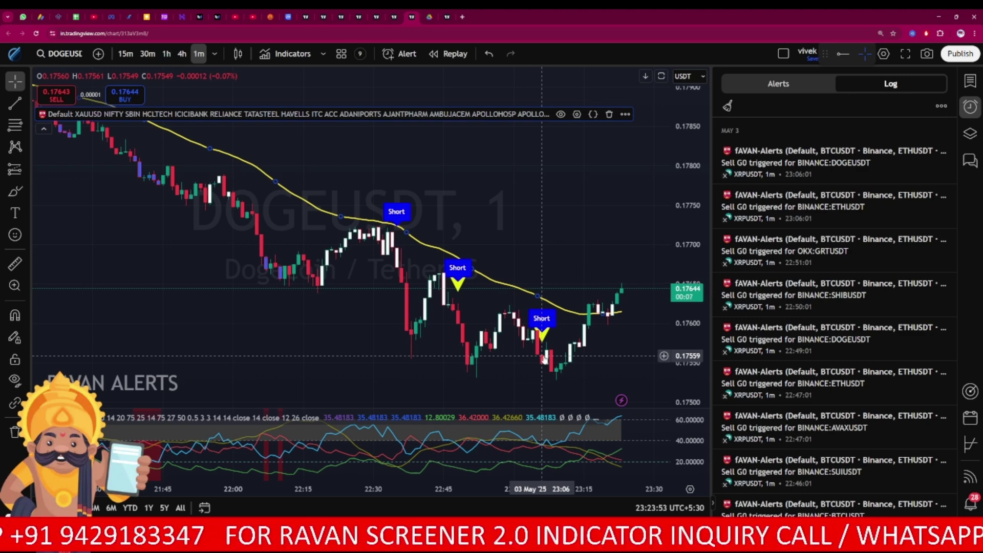
{"action": "left_click_drag", "start_coordinate": [391, 314], "coordinate": [334, 200]}
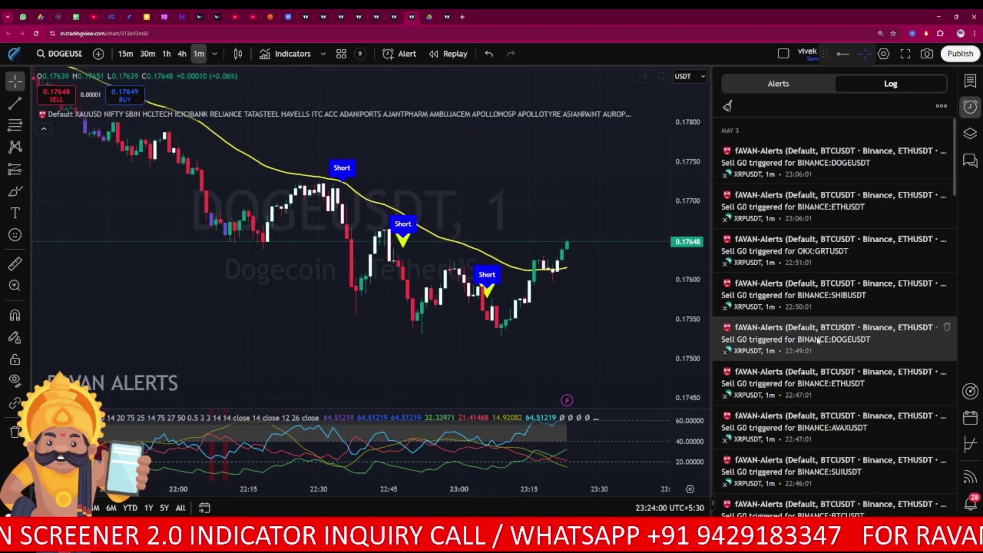
{"action": "mouse_move", "coordinate": [803, 359]}
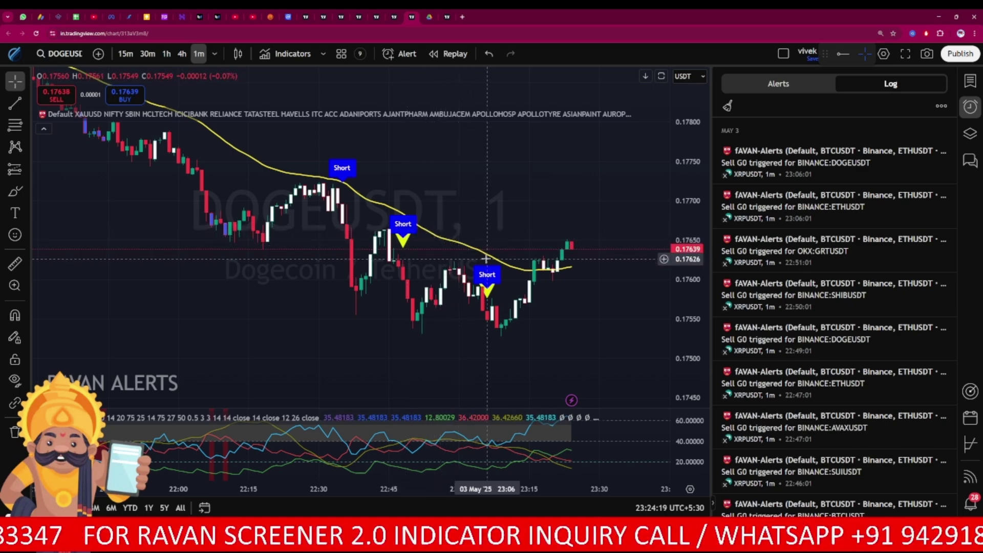
{"action": "left_click_drag", "start_coordinate": [442, 358], "coordinate": [421, 353]}
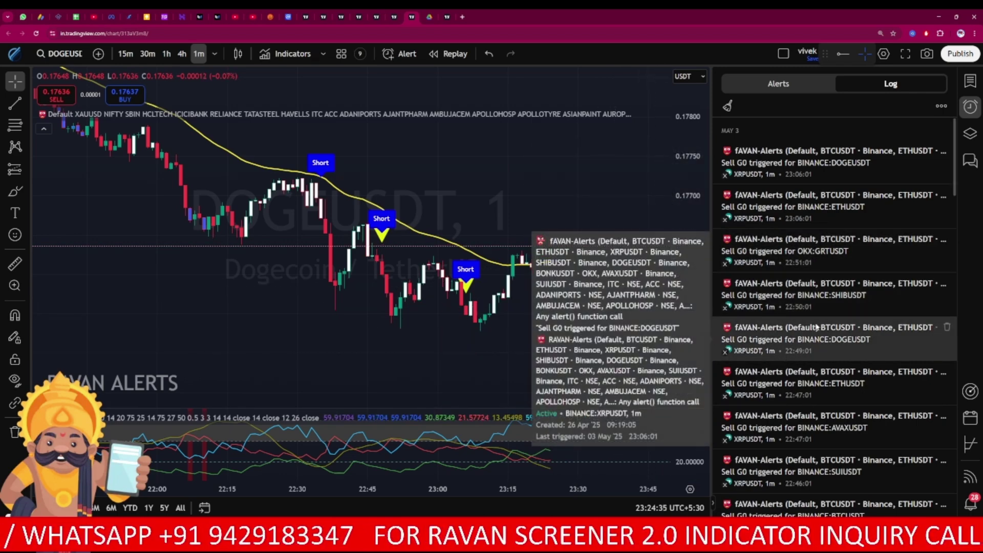
Scroll the Alerts Log back to May 2's BANKNIFTY entries: ACC, ADANIPORTS sells and BAJAJ_AUTO, ASIANPAINT buys
{"action": "scroll", "coordinate": [817, 333], "scroll_direction": "down", "scroll_amount": 5}
{"action": "scroll", "coordinate": [816, 332], "scroll_direction": "down", "scroll_amount": 10}
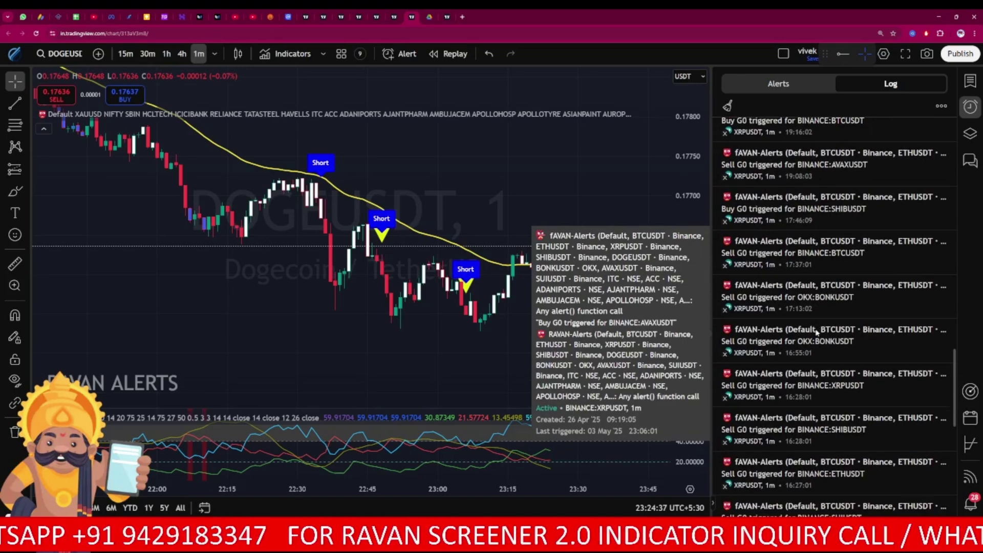
{"action": "scroll", "coordinate": [817, 333], "scroll_direction": "down", "scroll_amount": 2}
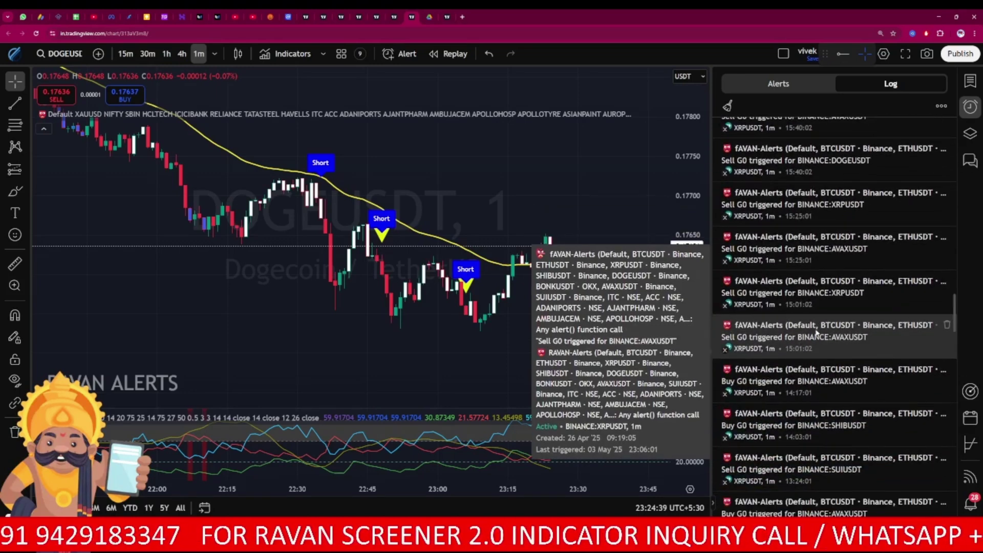
{"action": "scroll", "coordinate": [816, 333], "scroll_direction": "down", "scroll_amount": 1}
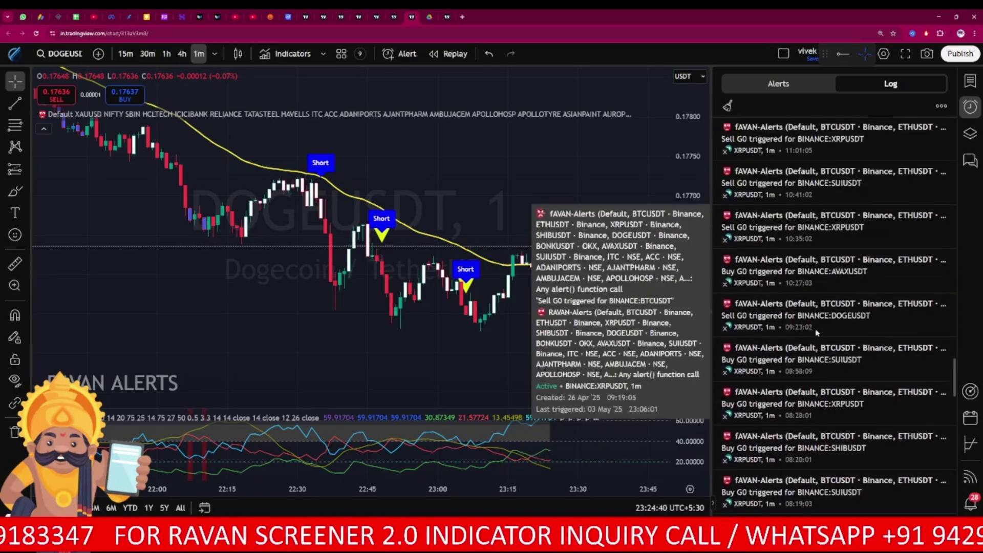
{"action": "scroll", "coordinate": [817, 333], "scroll_direction": "down", "scroll_amount": 5}
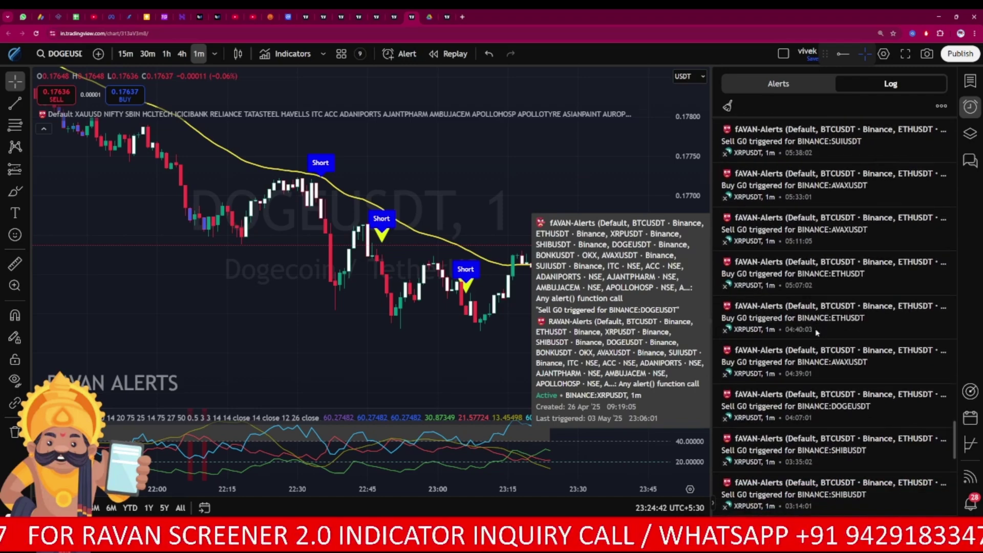
{"action": "scroll", "coordinate": [817, 333], "scroll_direction": "down", "scroll_amount": 5}
{"action": "scroll", "coordinate": [817, 332], "scroll_direction": "down", "scroll_amount": 4}
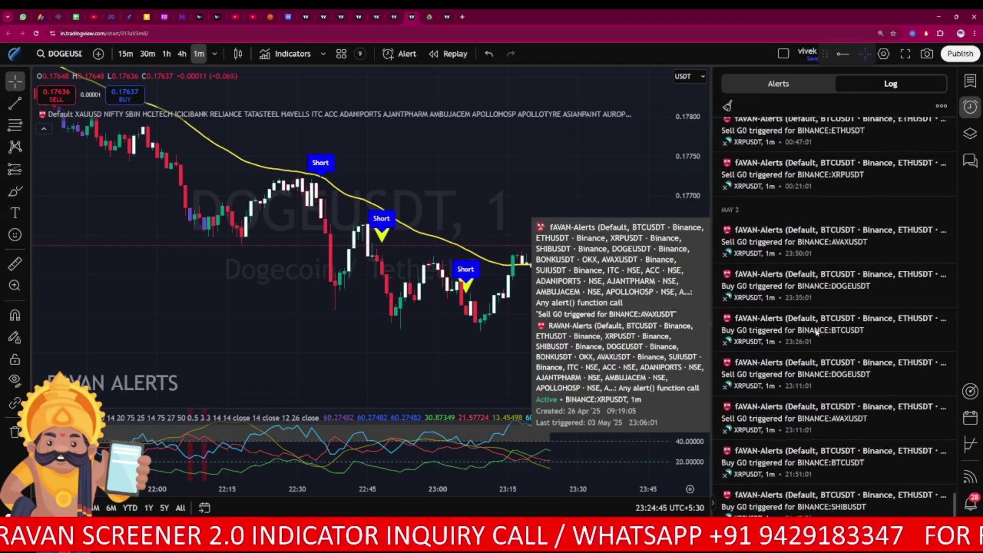
{"action": "scroll", "coordinate": [817, 332], "scroll_direction": "down", "scroll_amount": 3}
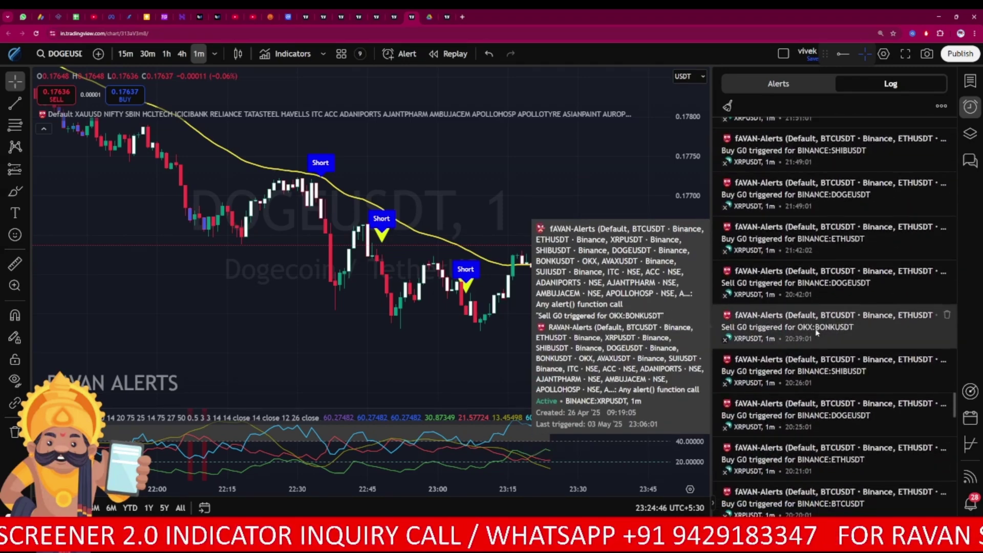
{"action": "scroll", "coordinate": [817, 333], "scroll_direction": "down", "scroll_amount": 5}
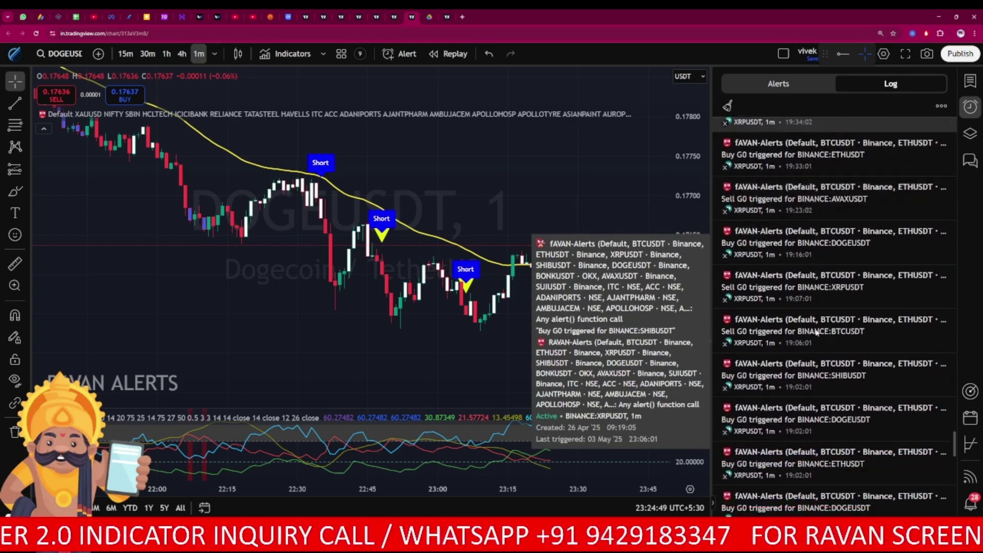
{"action": "scroll", "coordinate": [817, 332], "scroll_direction": "down", "scroll_amount": 5}
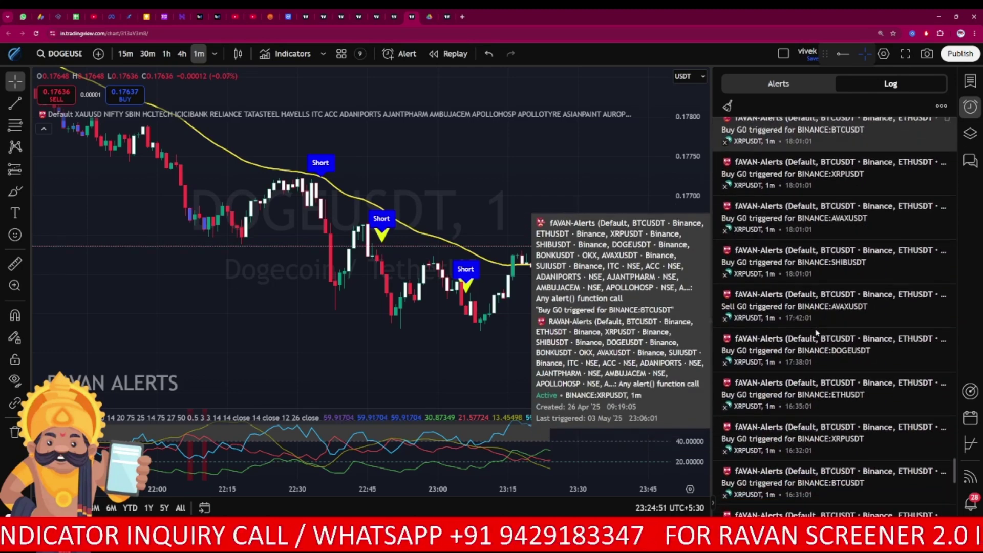
{"action": "scroll", "coordinate": [816, 333], "scroll_direction": "down", "scroll_amount": 3}
{"action": "scroll", "coordinate": [816, 333], "scroll_direction": "down", "scroll_amount": 10}
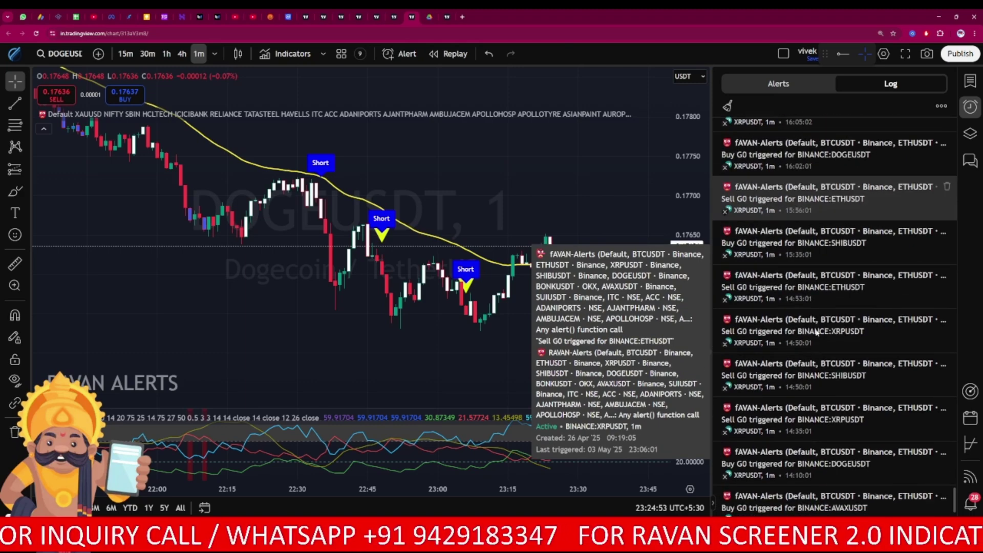
{"action": "scroll", "coordinate": [817, 332], "scroll_direction": "down", "scroll_amount": 8}
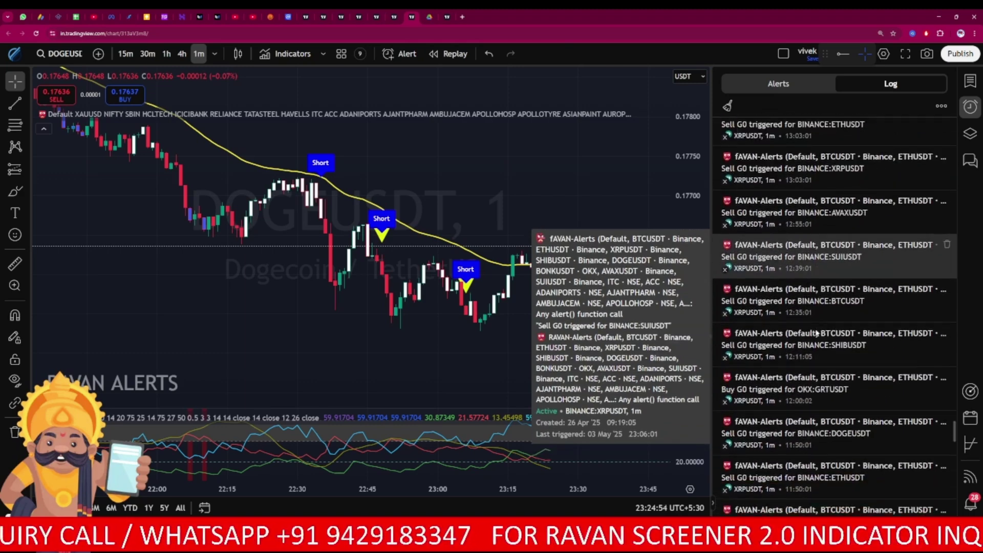
{"action": "scroll", "coordinate": [817, 332], "scroll_direction": "down", "scroll_amount": 8}
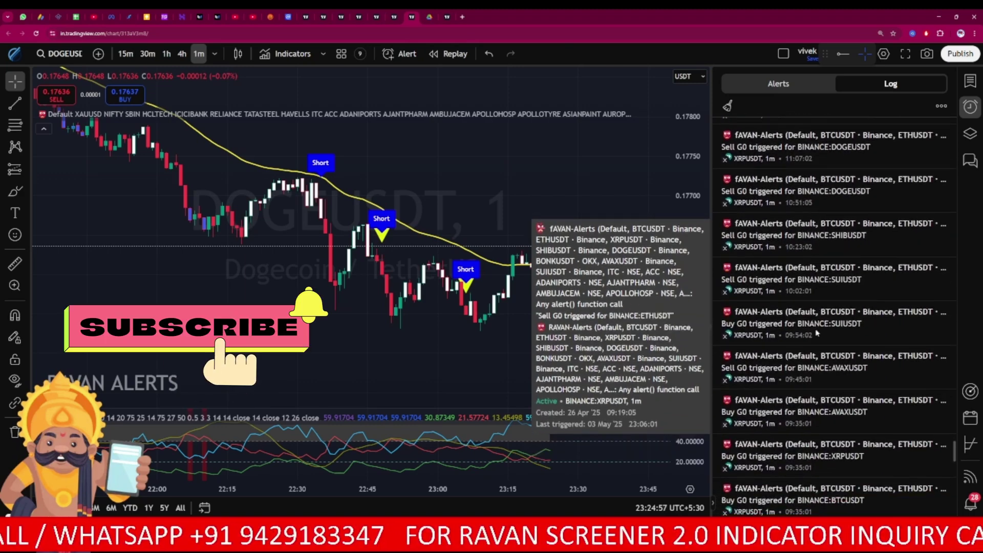
{"action": "scroll", "coordinate": [816, 333], "scroll_direction": "down", "scroll_amount": 3}
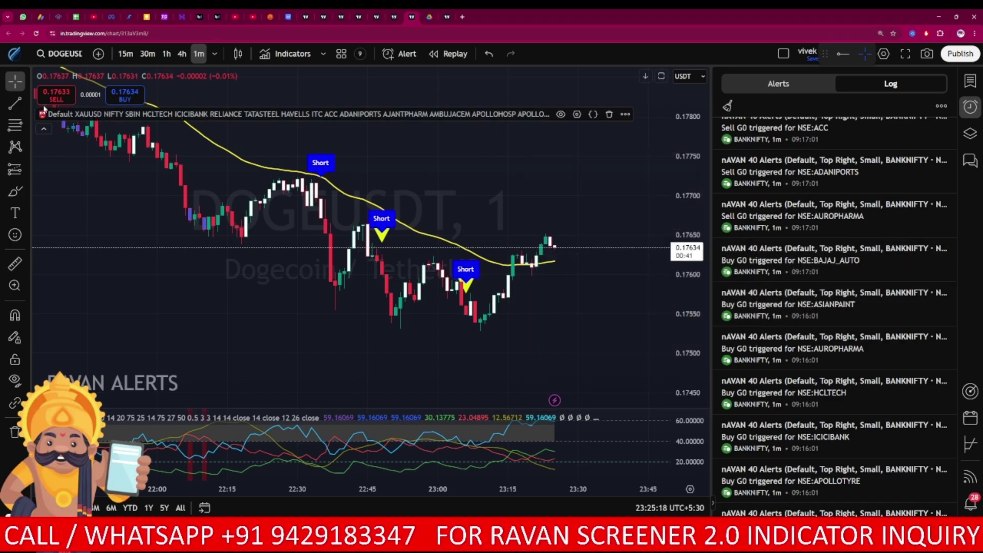
Search for 'ASIANP' and load the NSE ASIANPAINT chart
{"action": "left_click", "coordinate": [57, 58]}
{"action": "type", "text": "AS"}
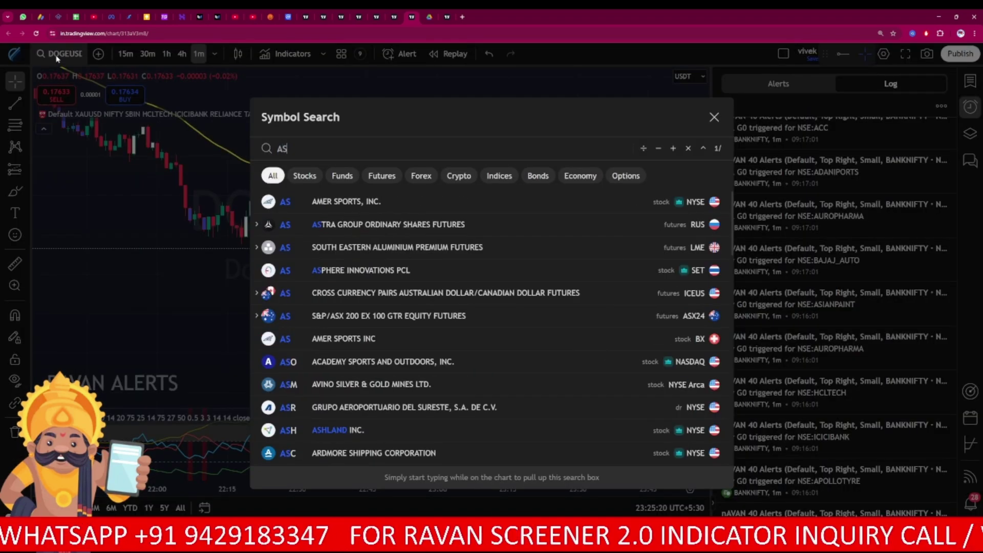
{"action": "type", "text": "IANP"}
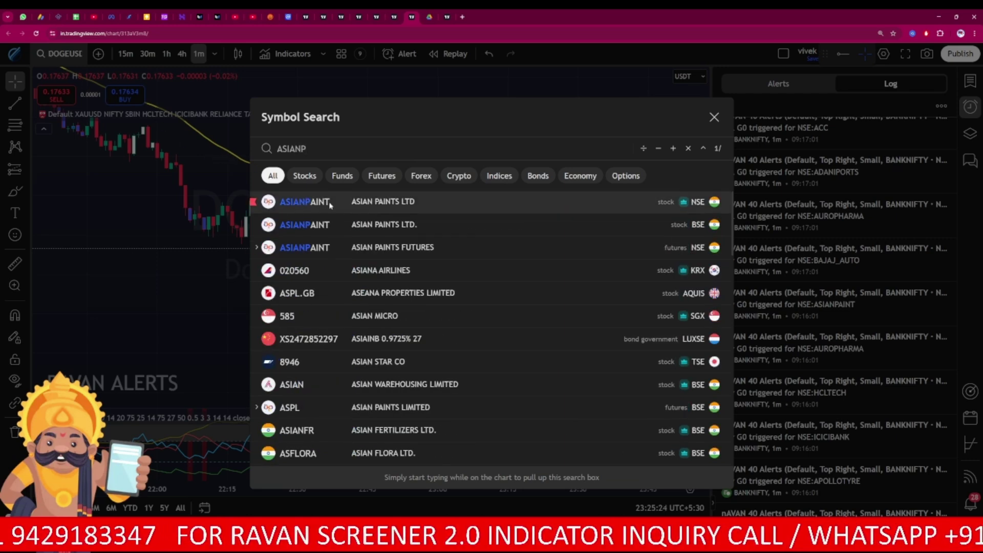
{"action": "left_click", "coordinate": [330, 205]}
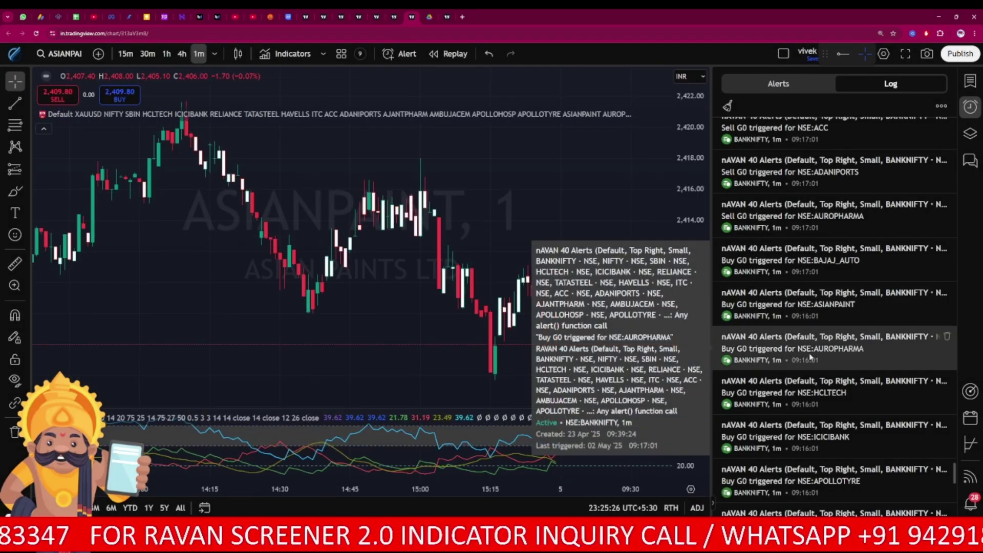